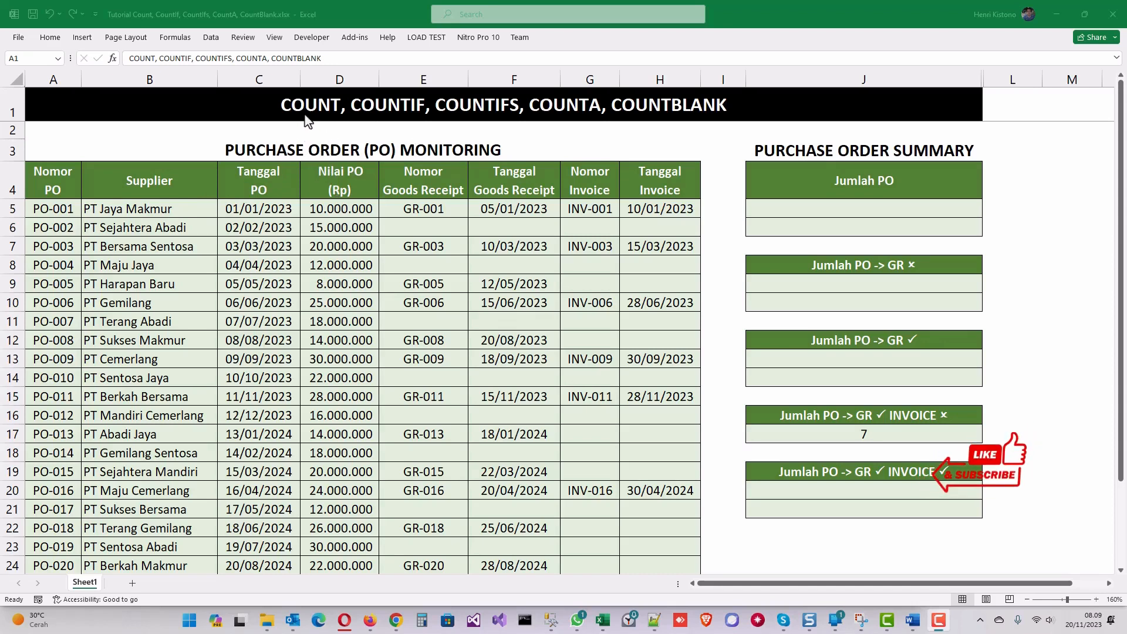
Examine the number, date, value and goods receipt columns of the purchase order monitoring table.
click(338, 214)
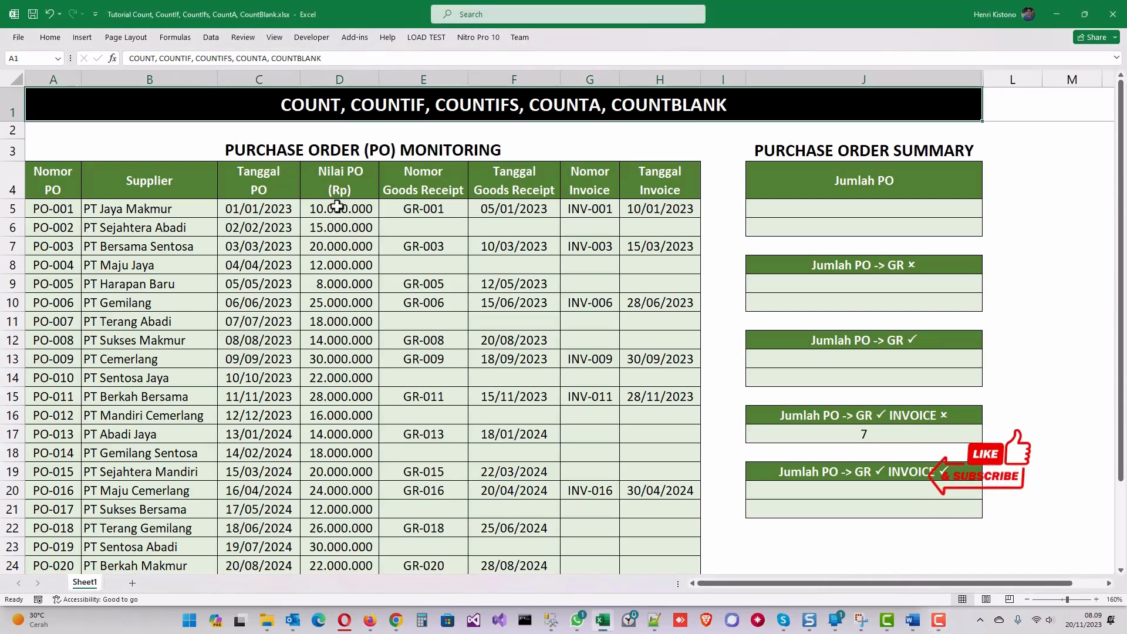
drag(338, 205, 331, 505)
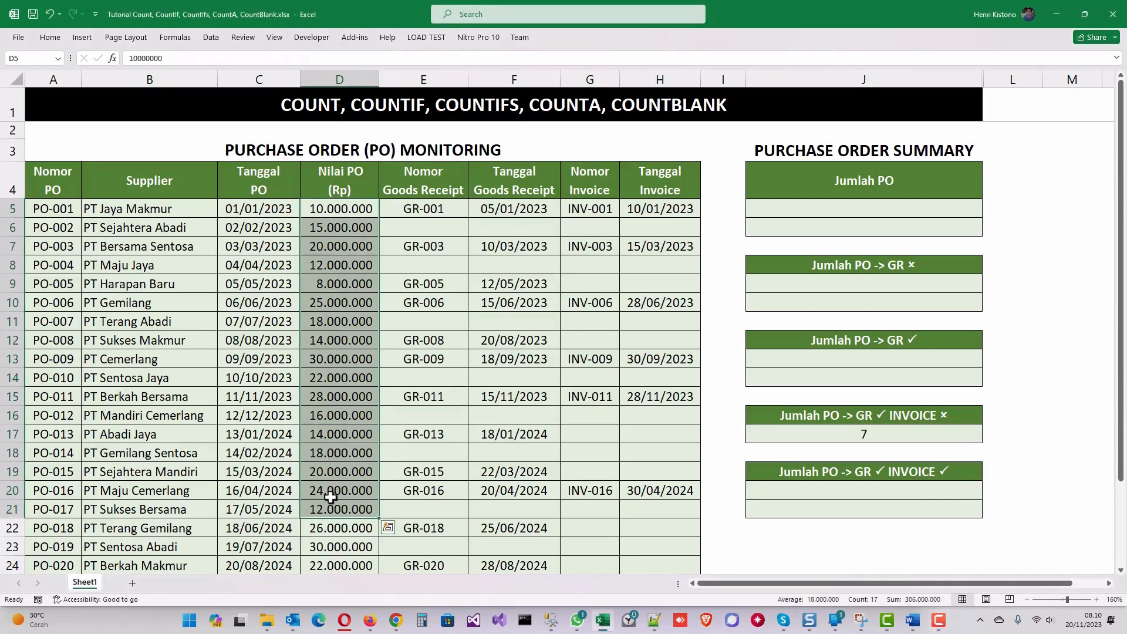
drag(282, 208, 283, 284)
click(55, 209)
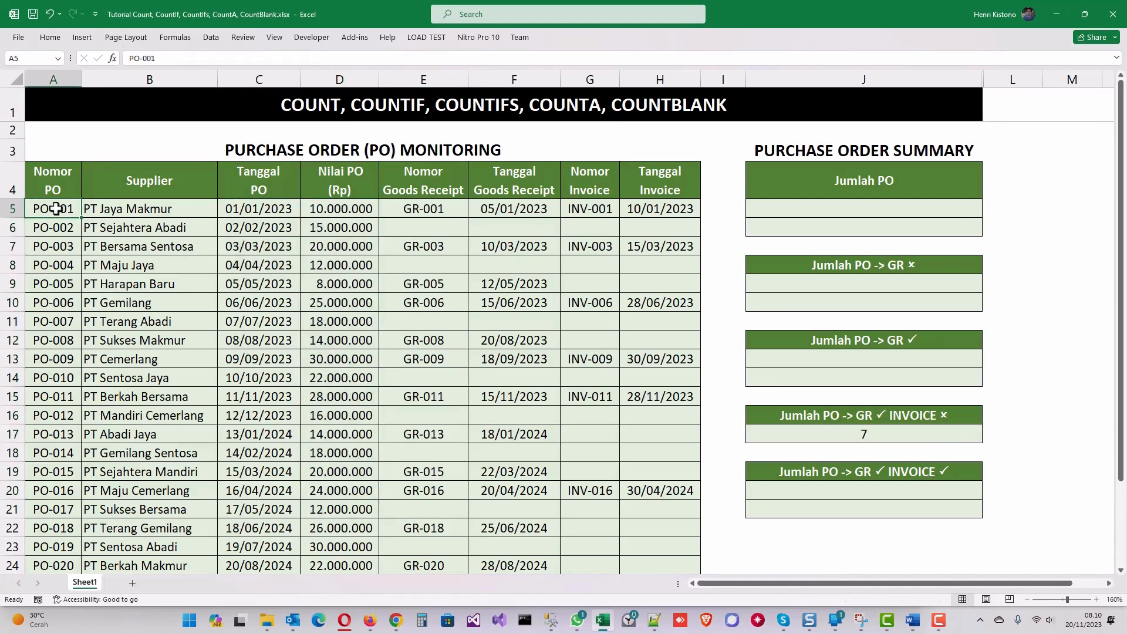
drag(54, 209, 55, 262)
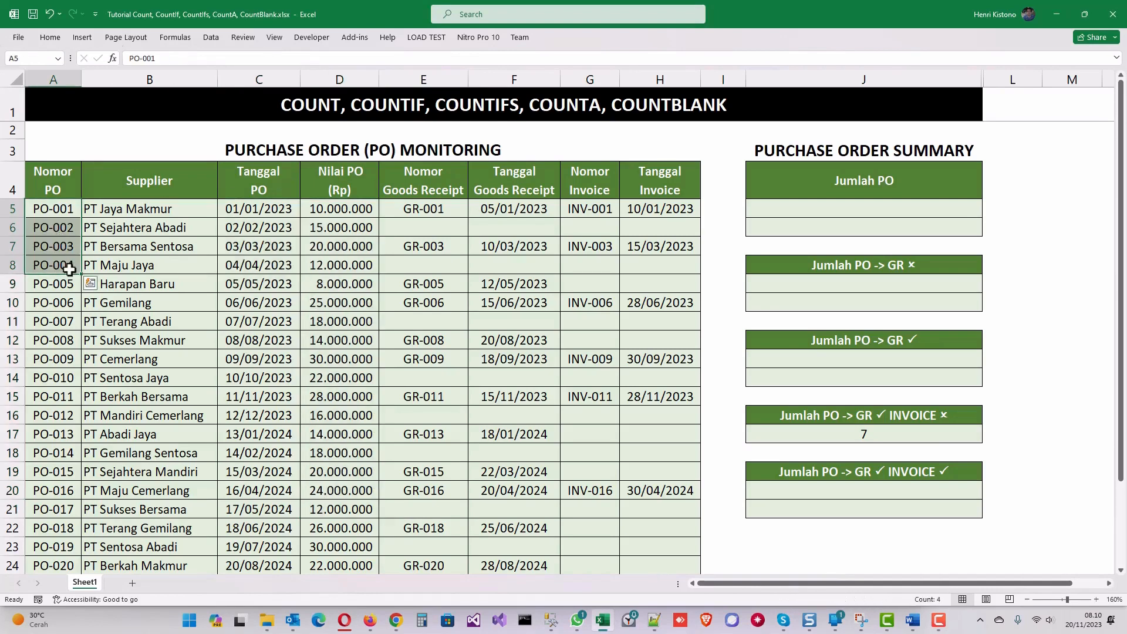
click(260, 208)
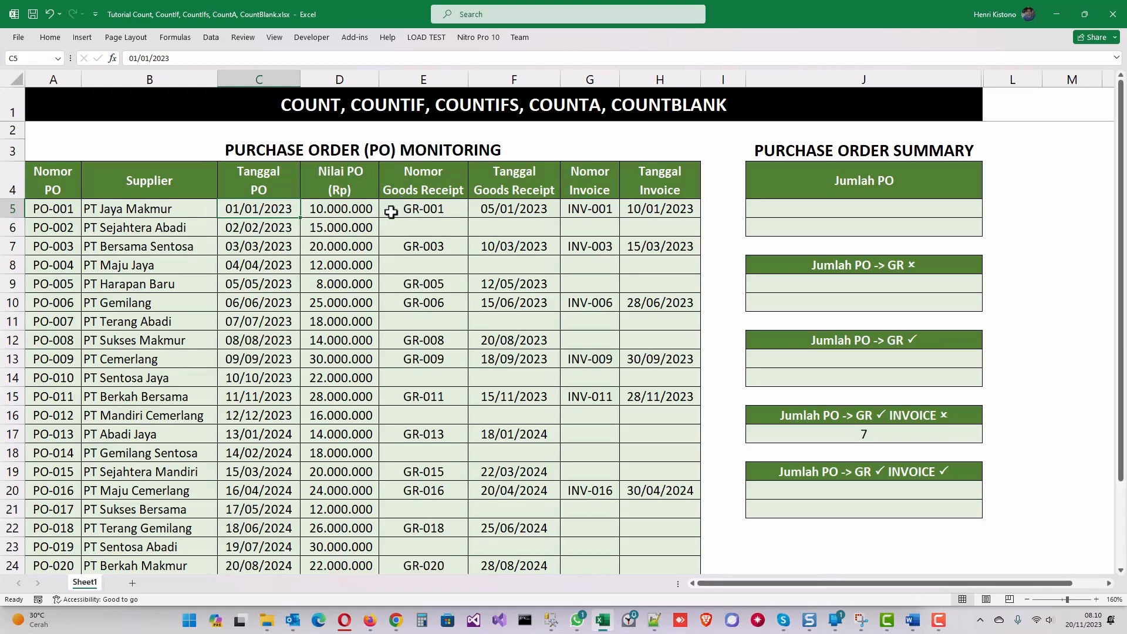
drag(427, 206, 433, 318)
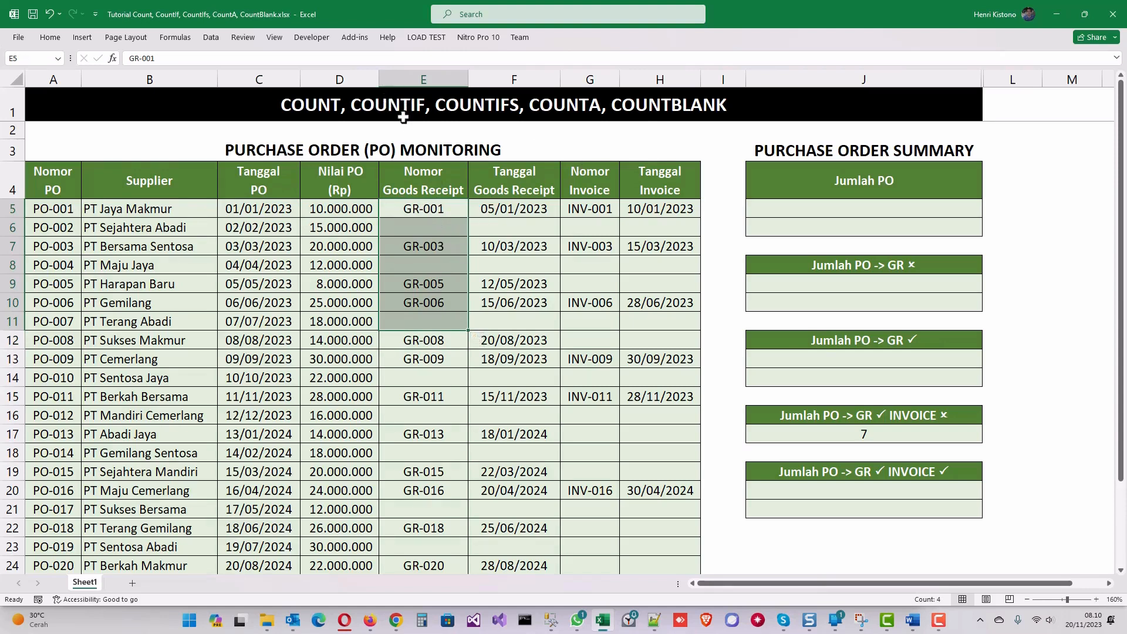
click(337, 208)
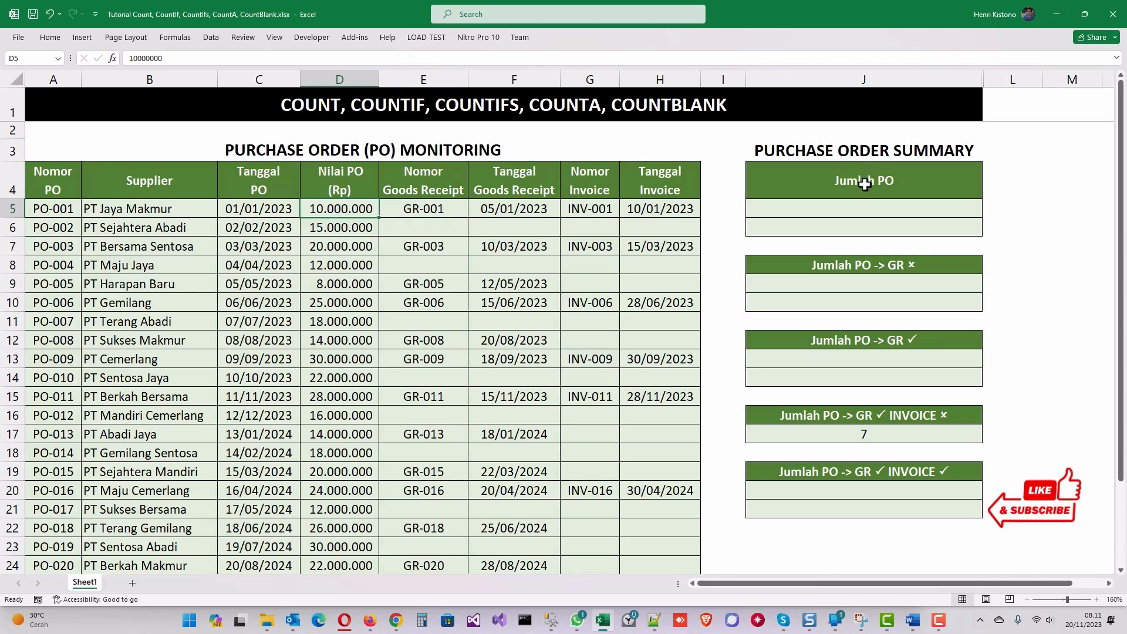
Count the purchase orders in J5 under Jumlah PO with a COUNT formula over the PO values in D5:D29.
click(876, 211)
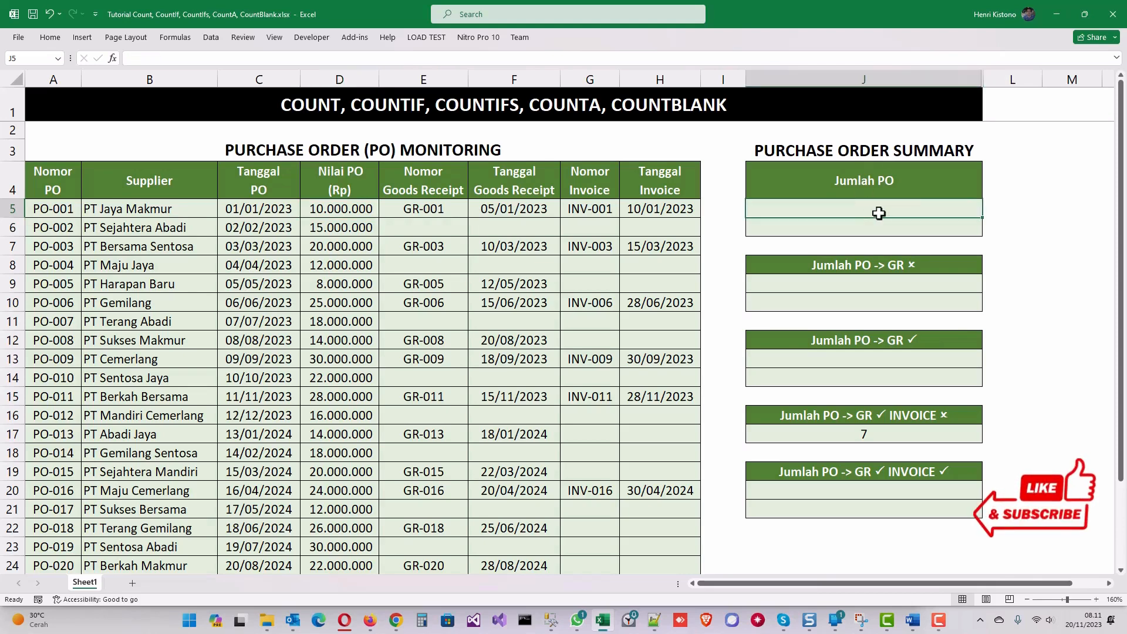
text(=count)
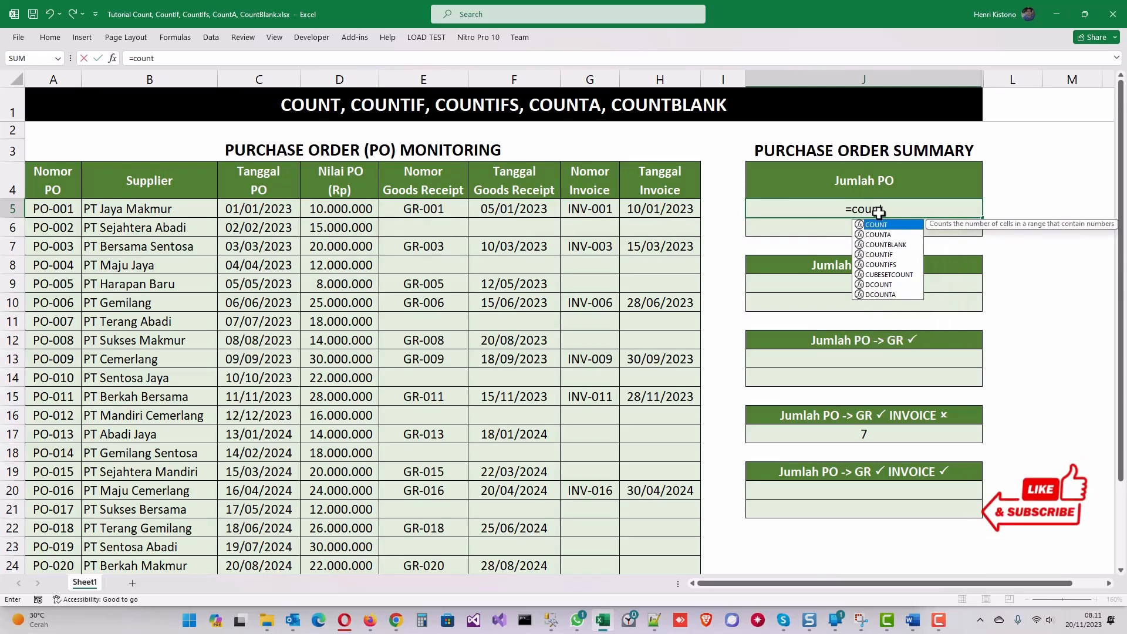
text(()
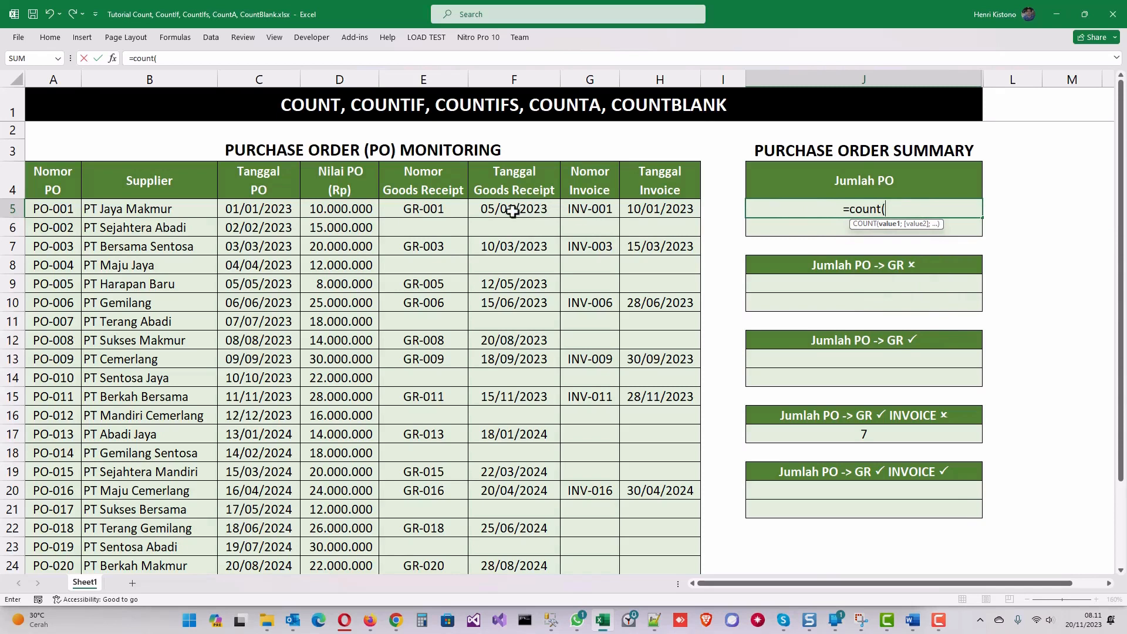
click(347, 209)
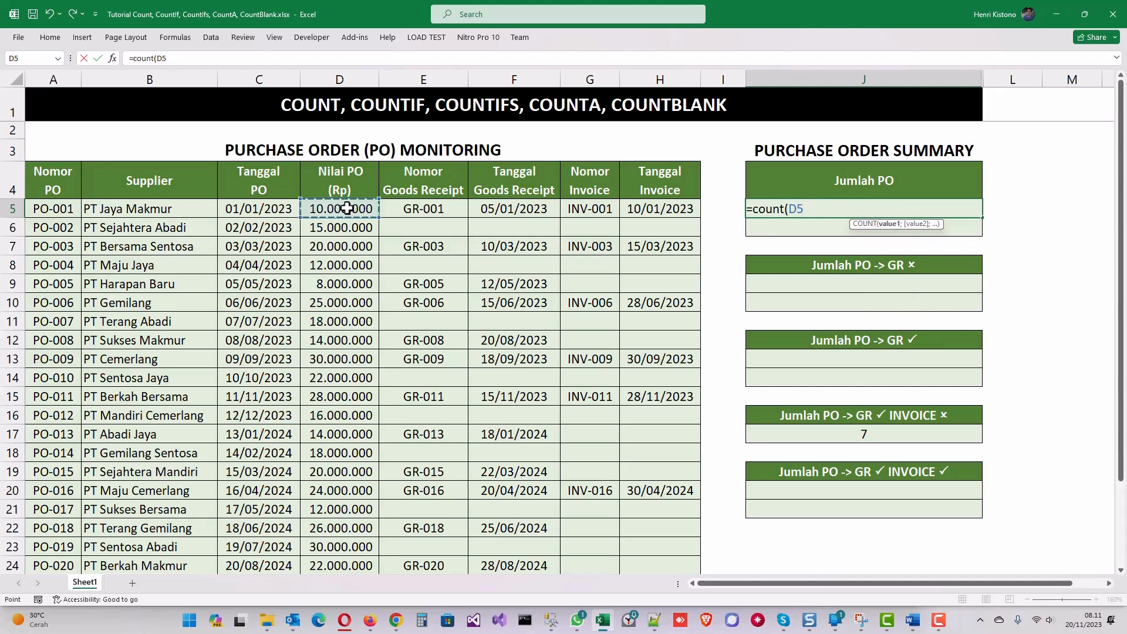
key(ctrl+shift+Down)
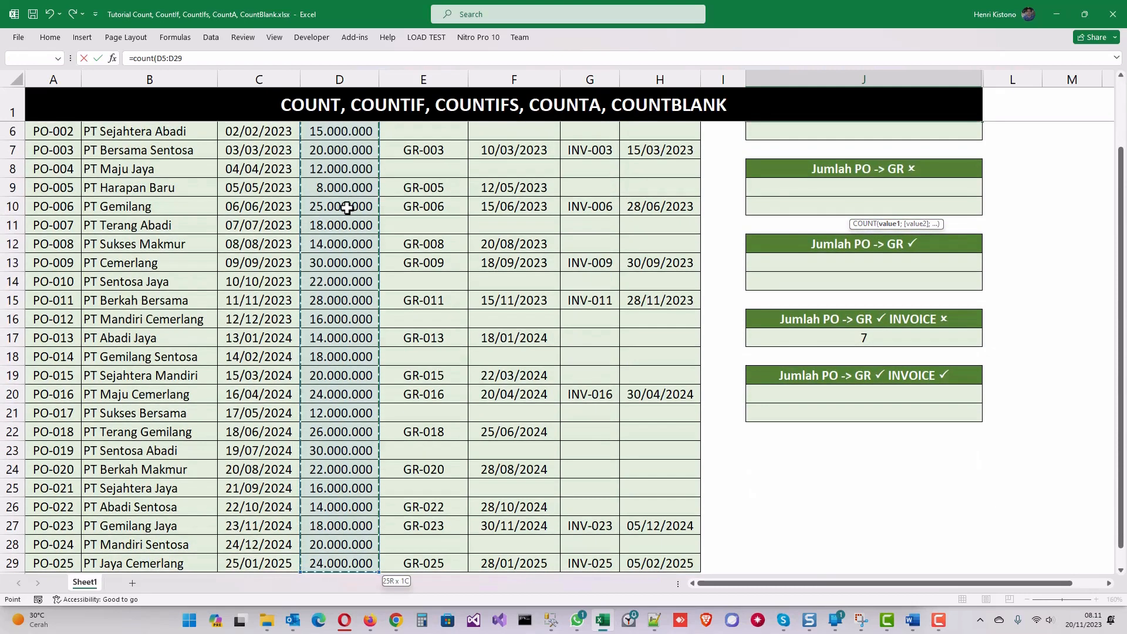
text())
key(Return)
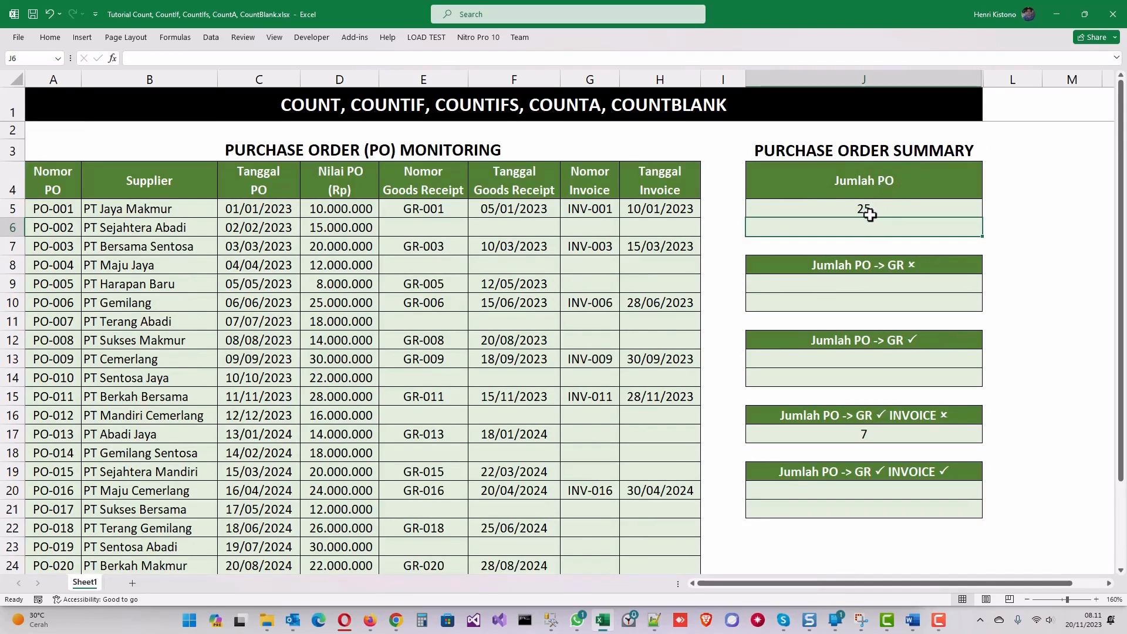
Count the purchase orders in J6 with a COUNTA formula over the PO numbers in A5:A29, and review both formulas.
text(=counta)
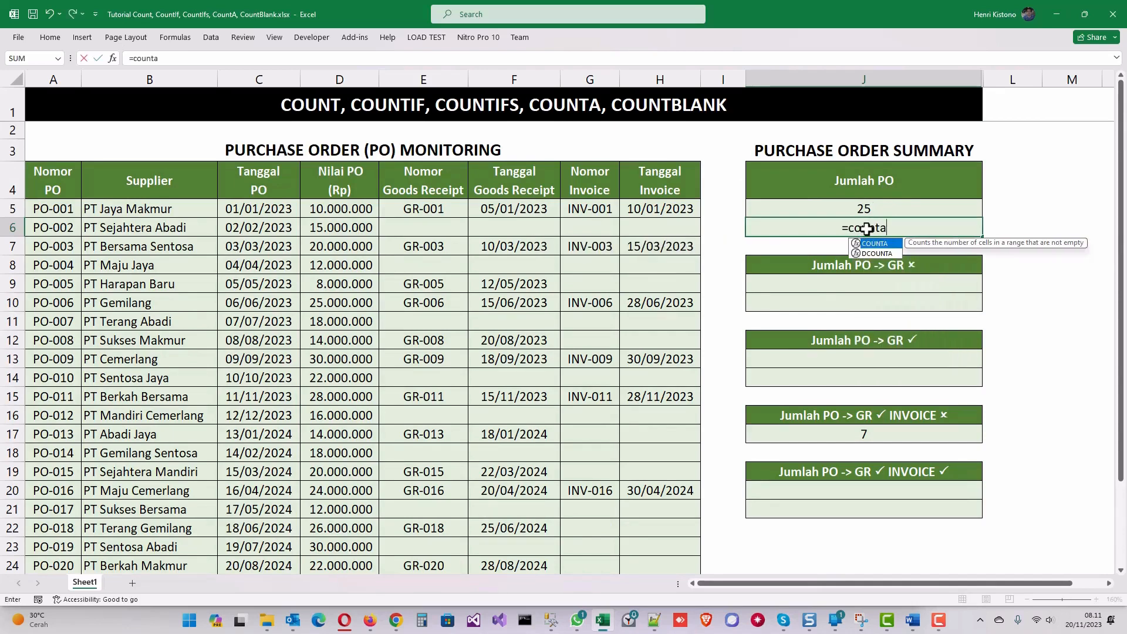
text(()
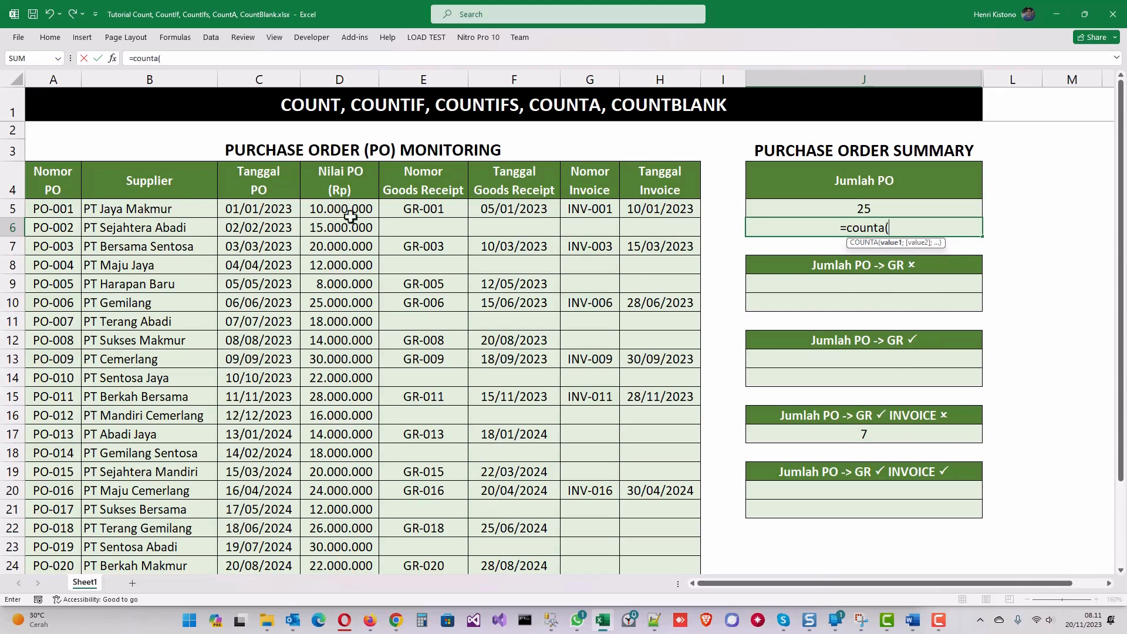
click(61, 207)
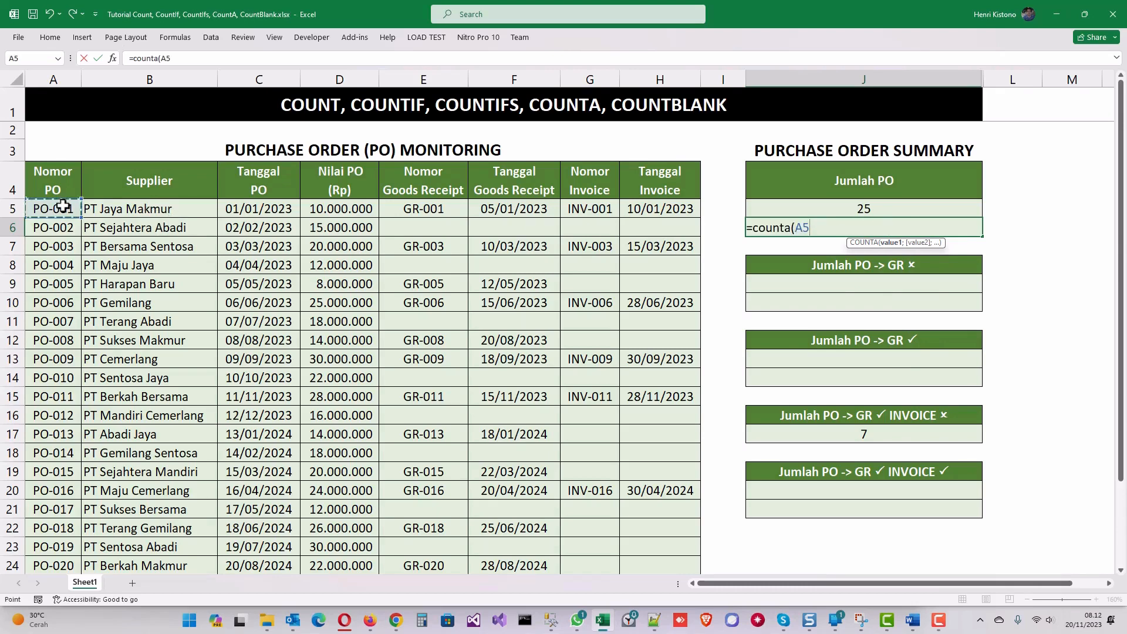
drag(63, 206, 59, 568)
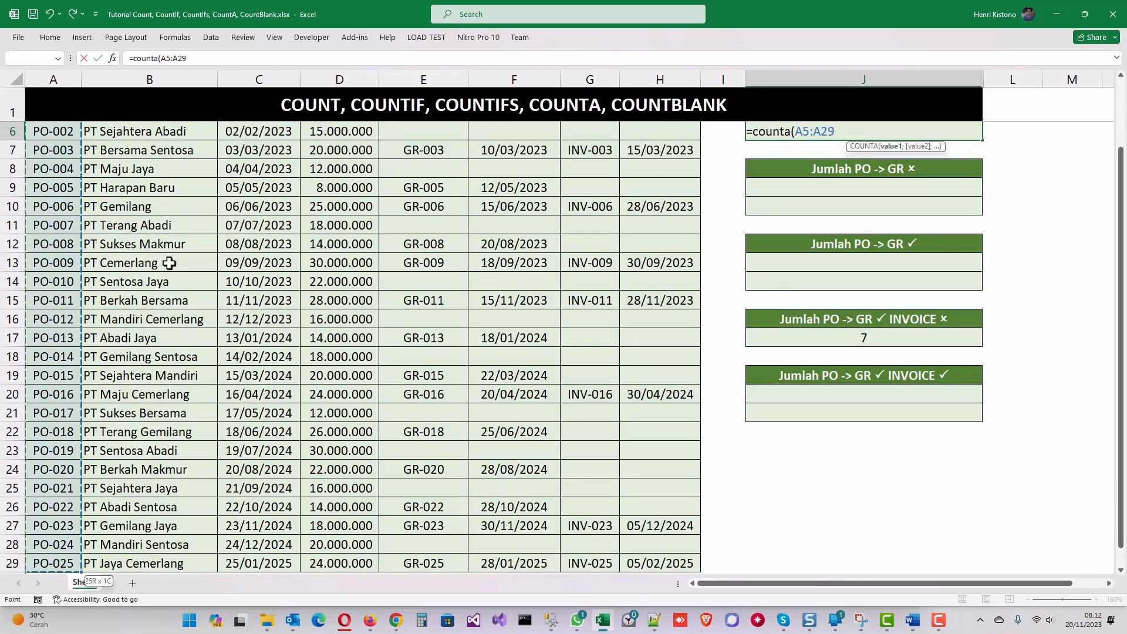
text())
key(Return)
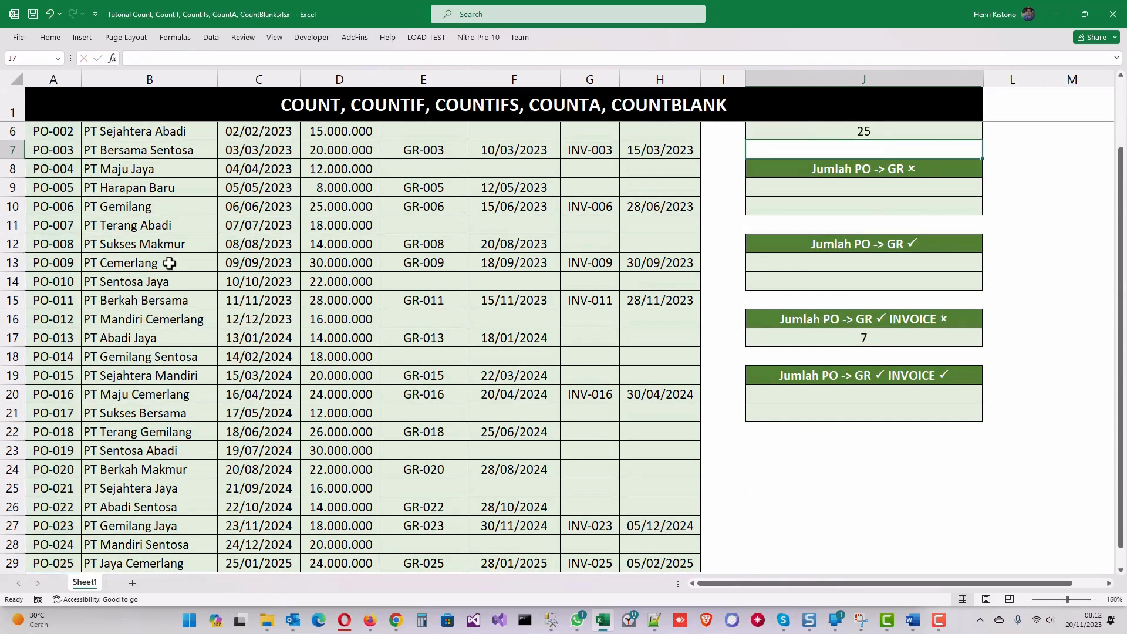
scroll(176, 267, up, 2)
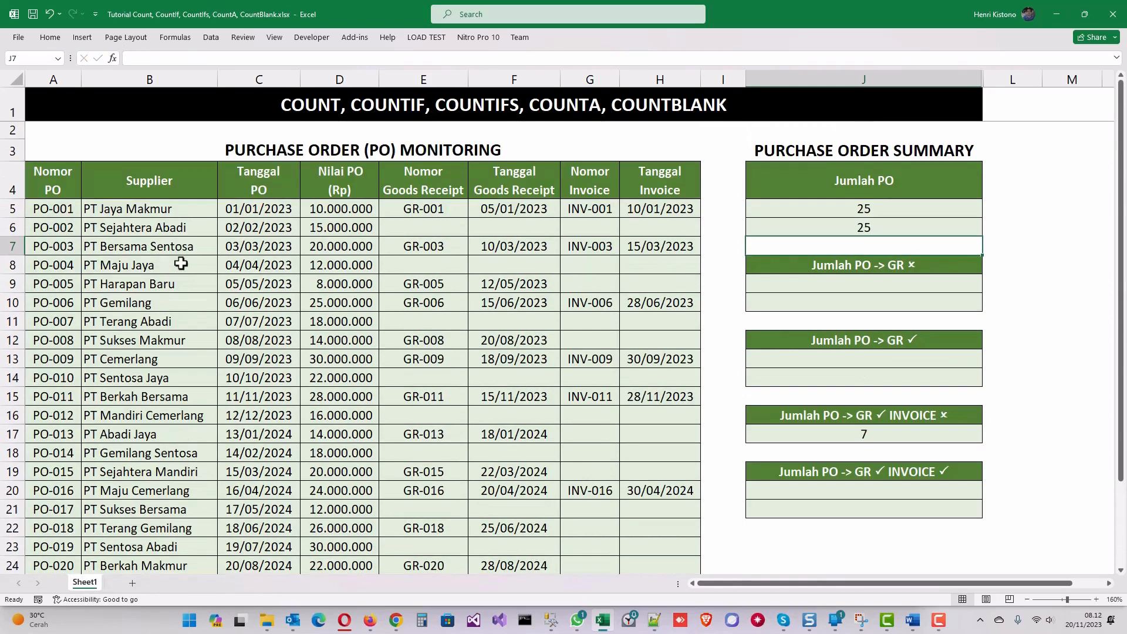
click(880, 210)
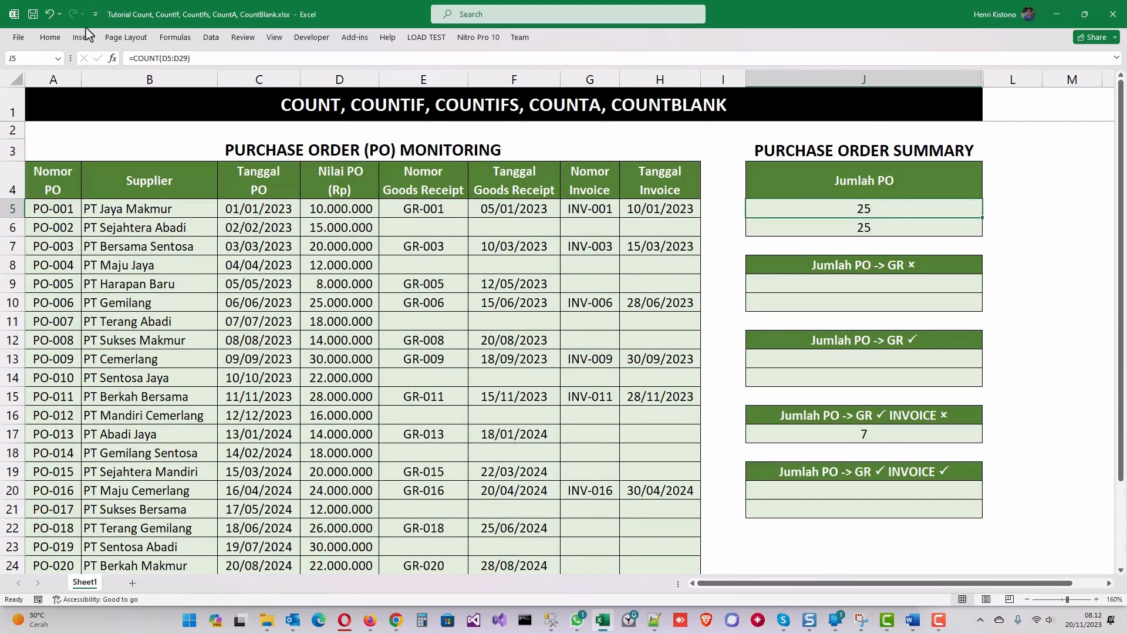
click(804, 227)
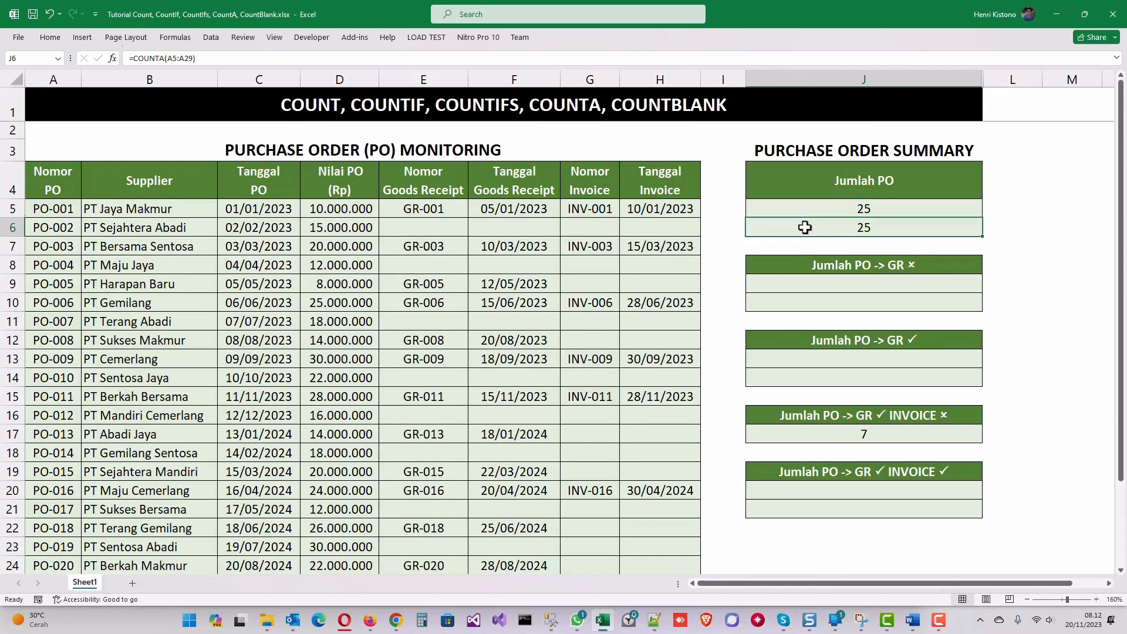
Count the purchase orders without goods receipt in J9 using =COUNTIF(E5:E29;"").
click(823, 286)
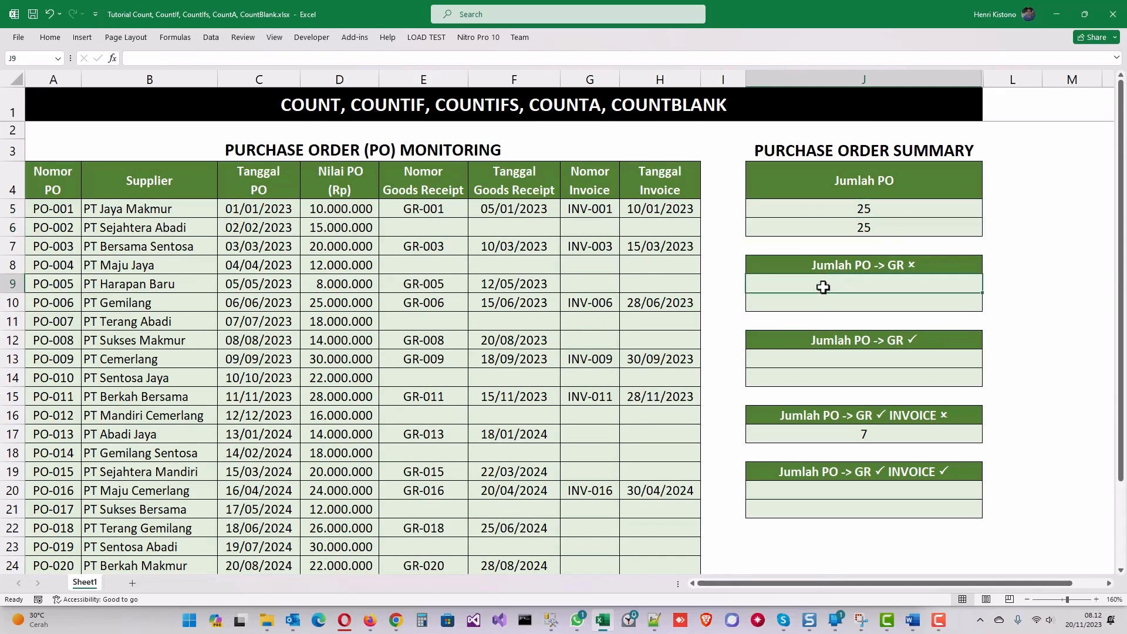
click(918, 265)
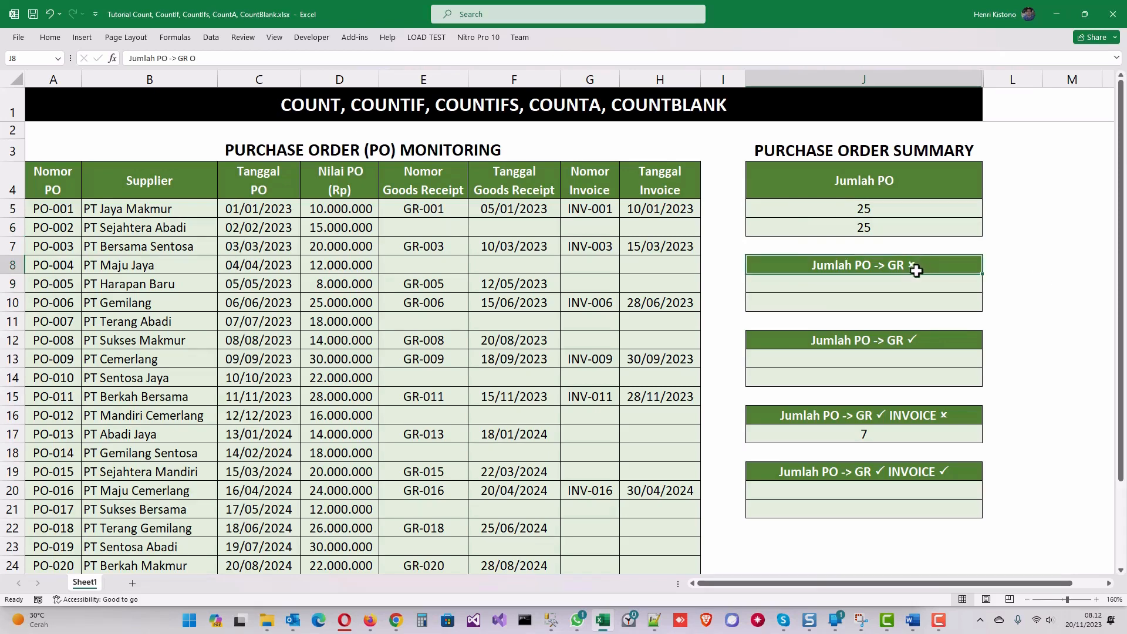
click(861, 282)
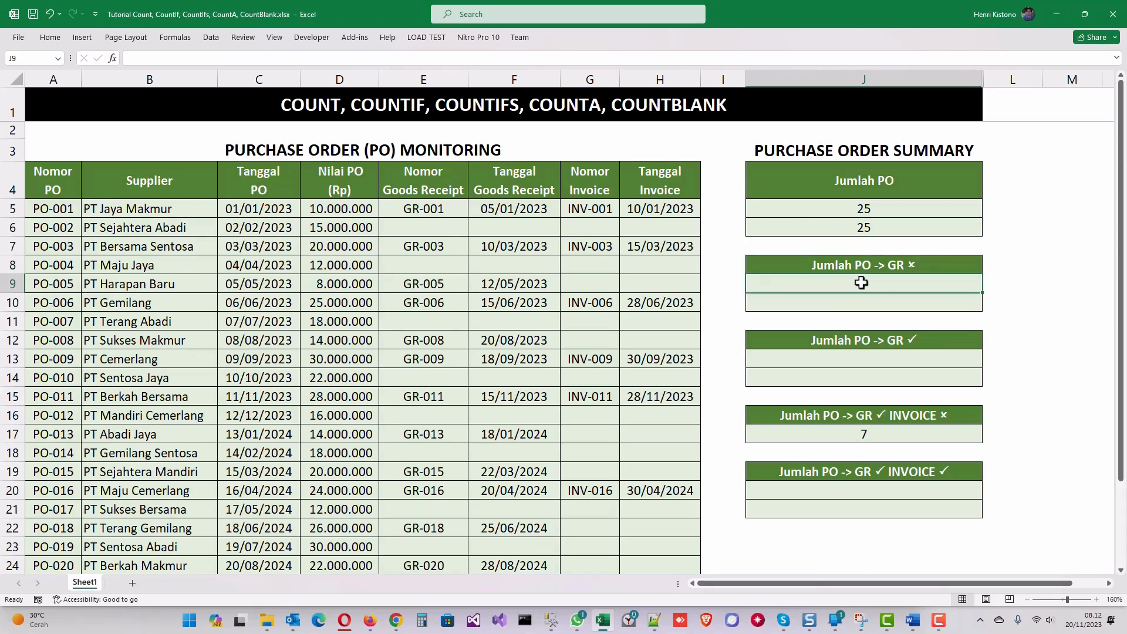
text(=count)
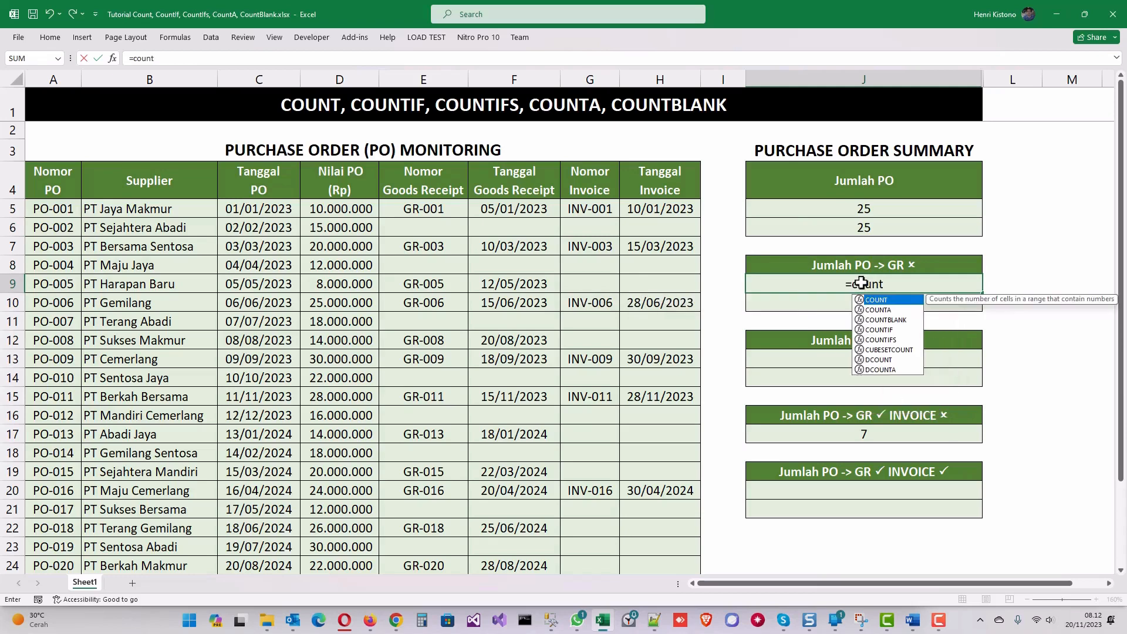
text(if)
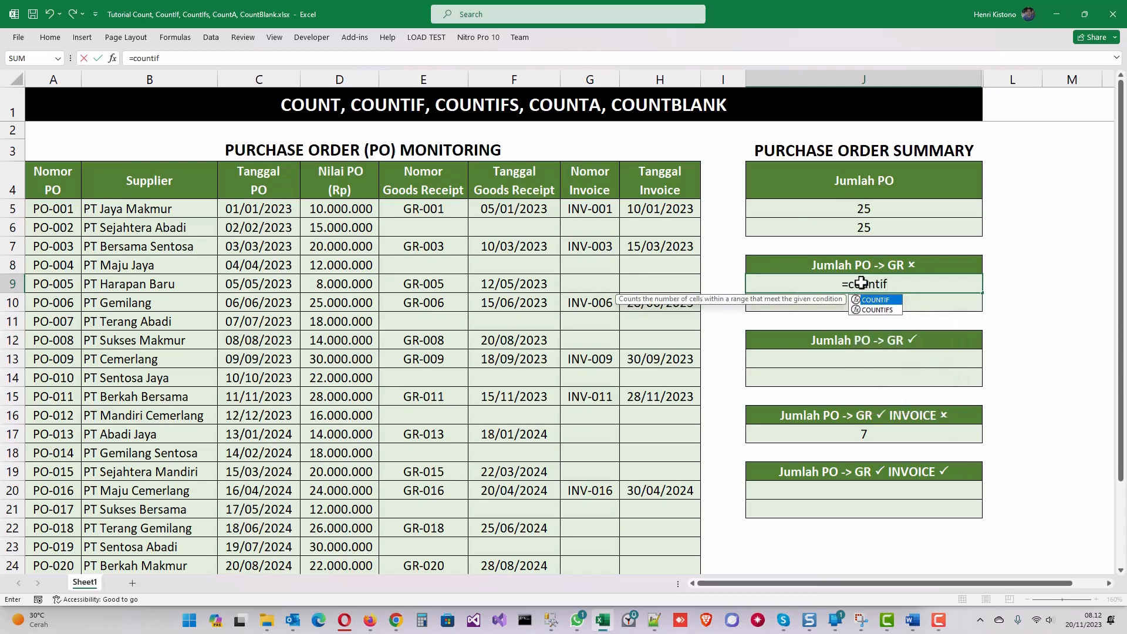
text(()
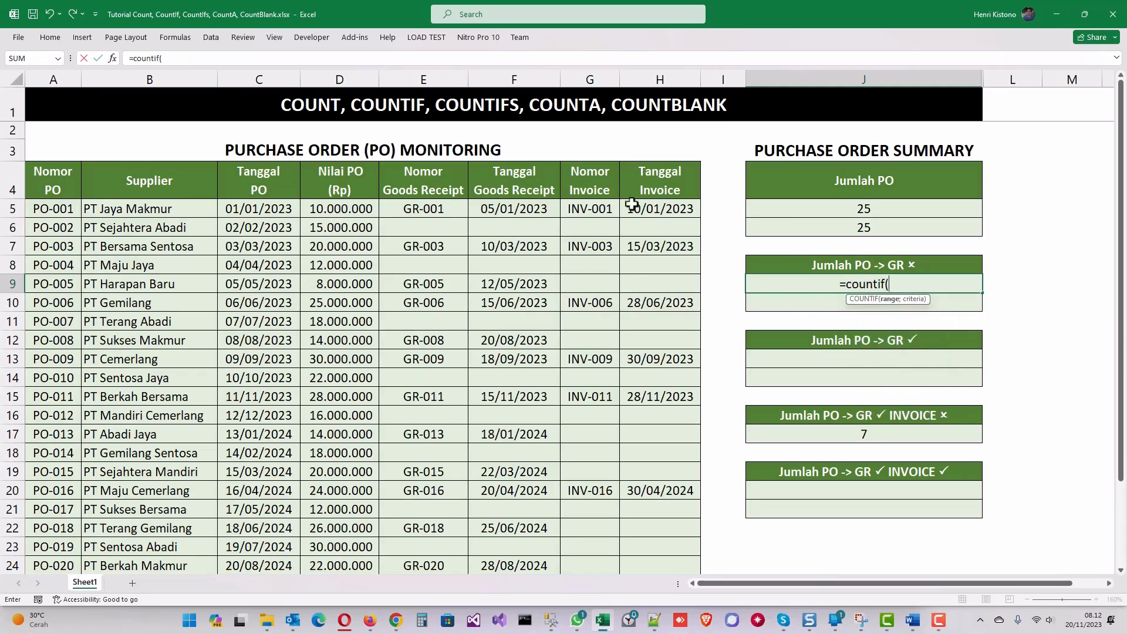
click(428, 209)
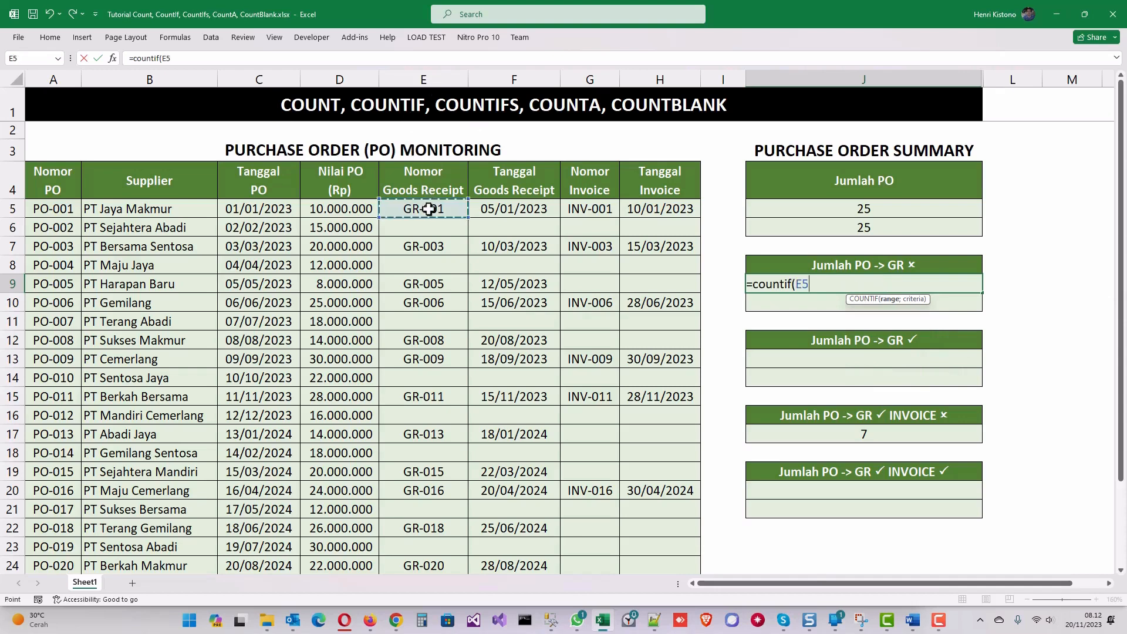
scroll(441, 268, down, 3)
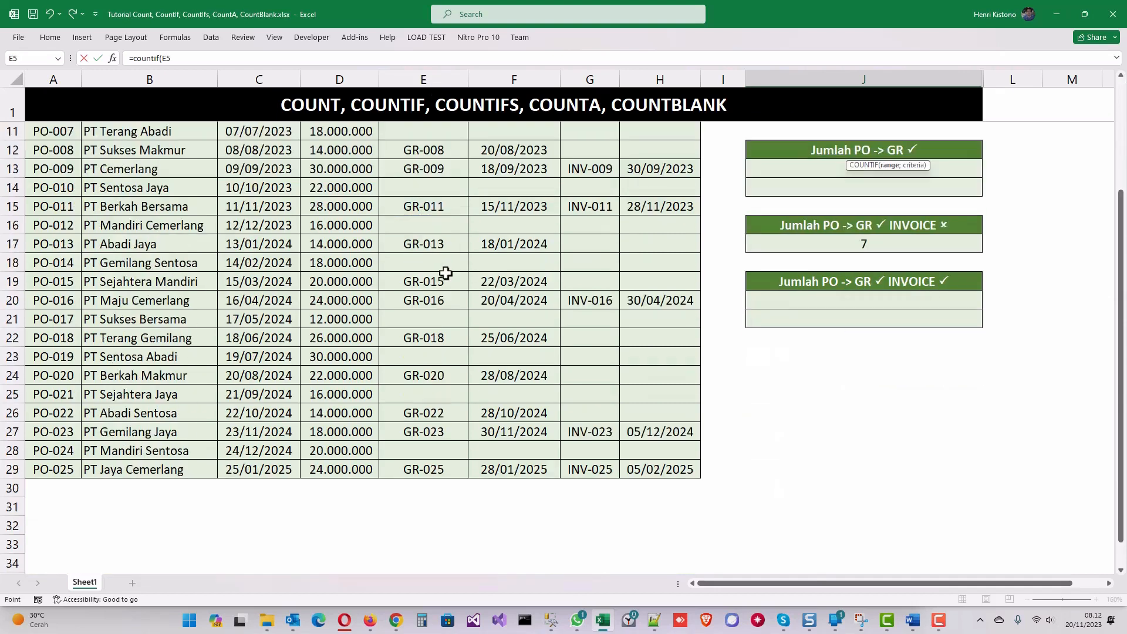
shift+click(435, 468)
scroll(462, 389, up, 3)
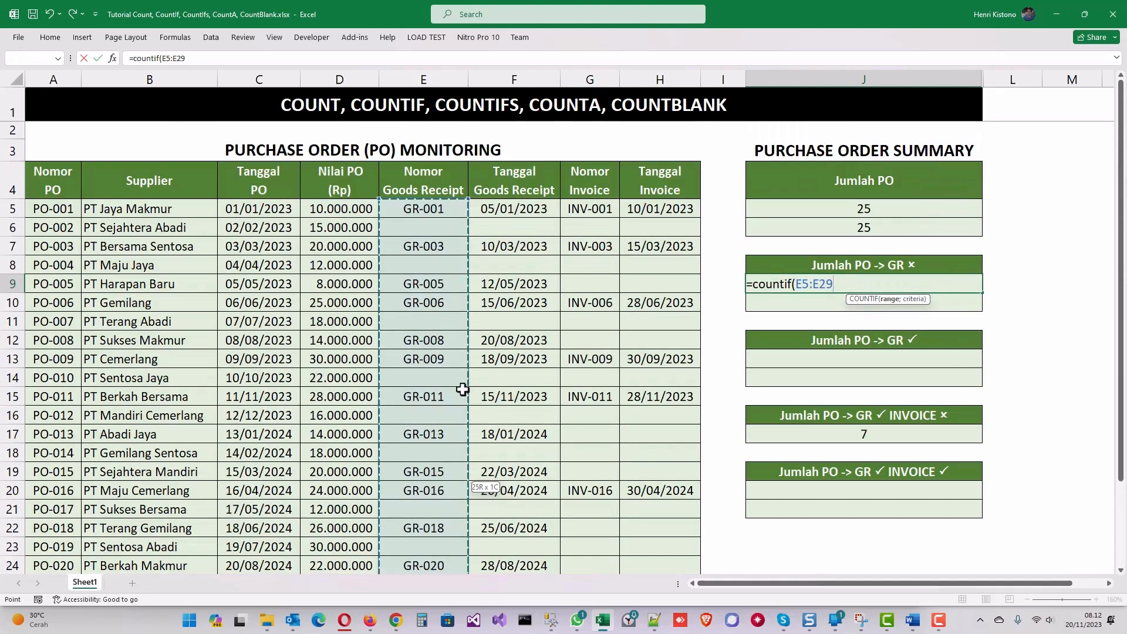
text(;)
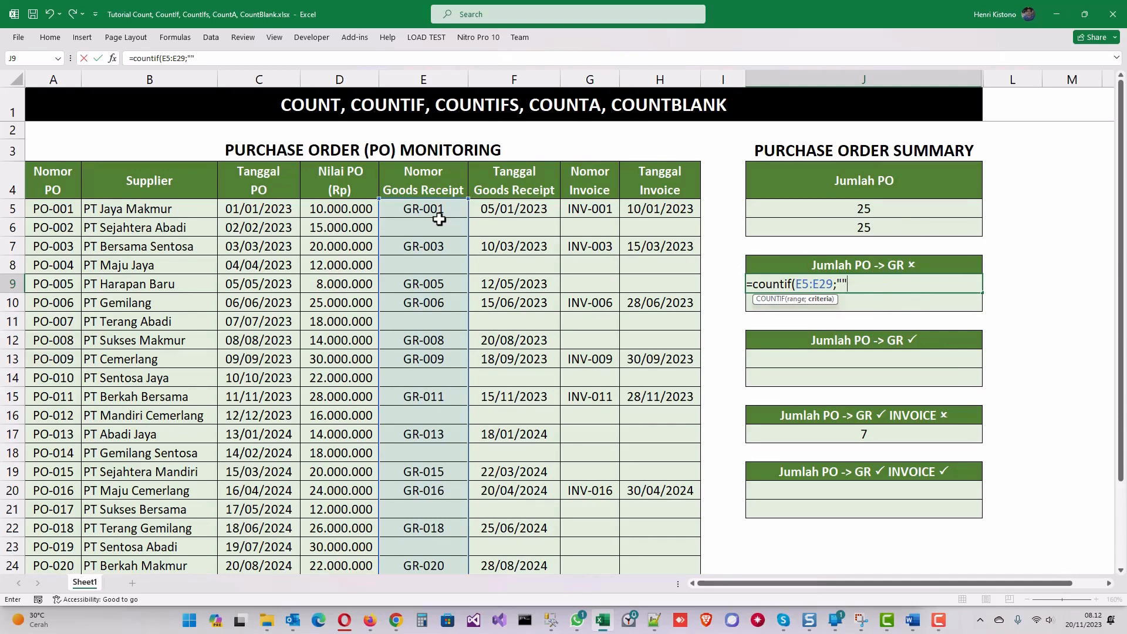
text())
key(Return)
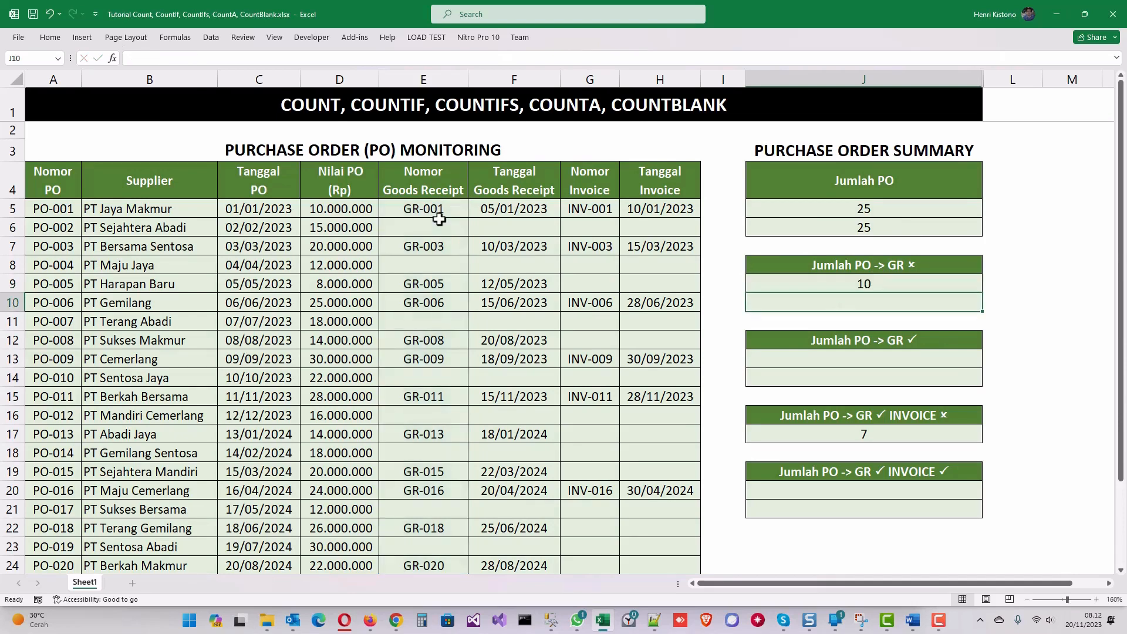
key(Up)
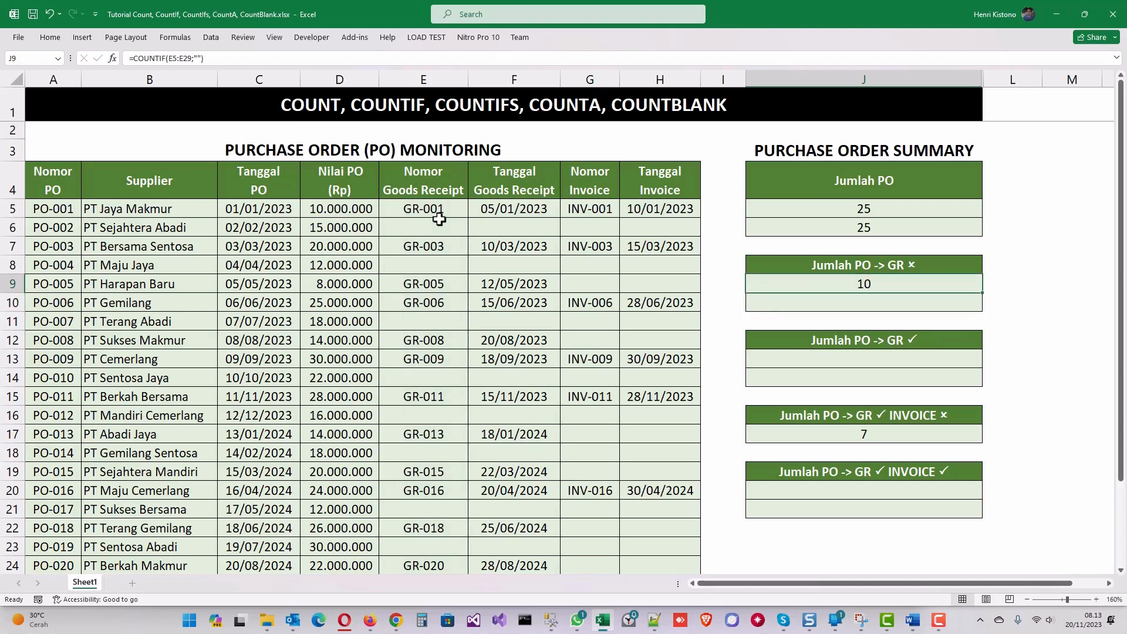
Count the purchase orders without goods receipt in J10 with a COUNTBLANK formula over the goods receipt numbers in E5:E29.
key(Down)
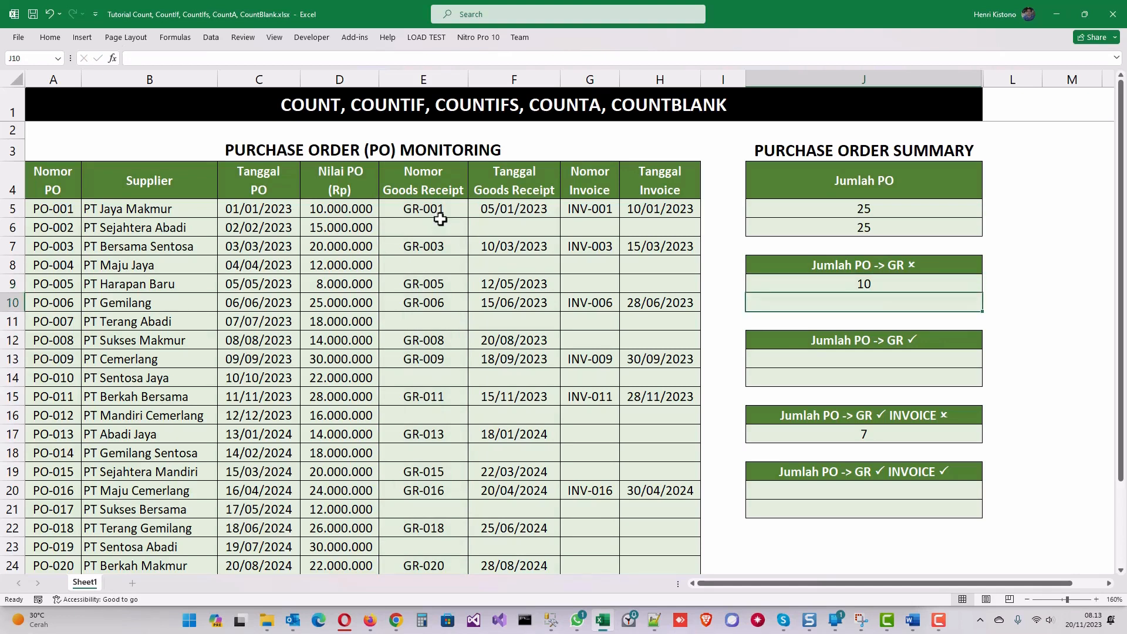
text(=)
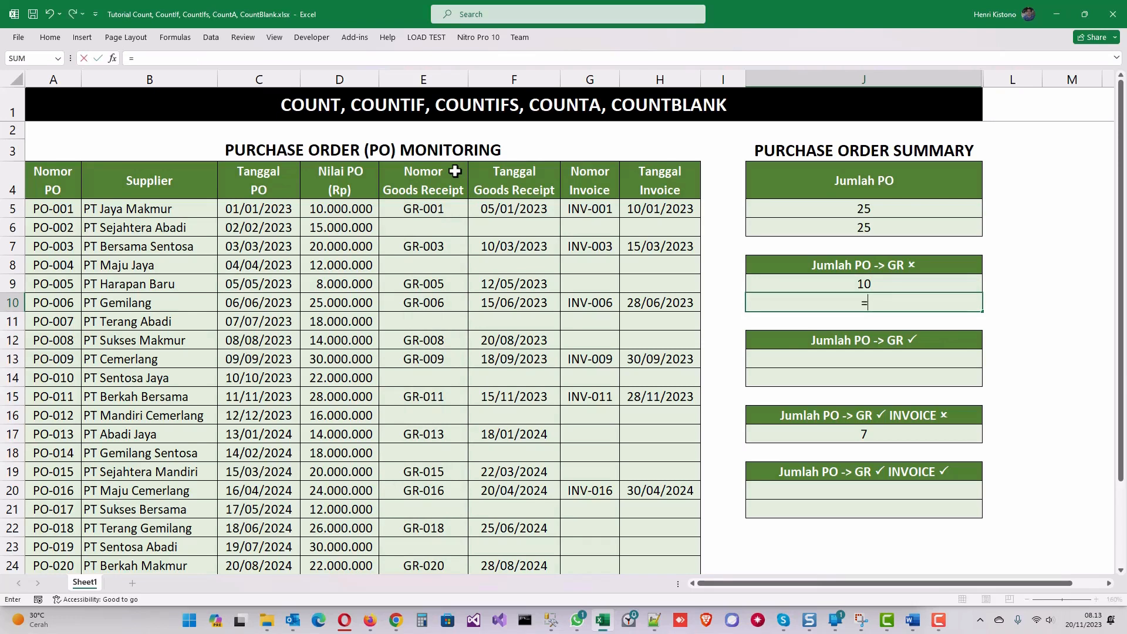
text(countblank()
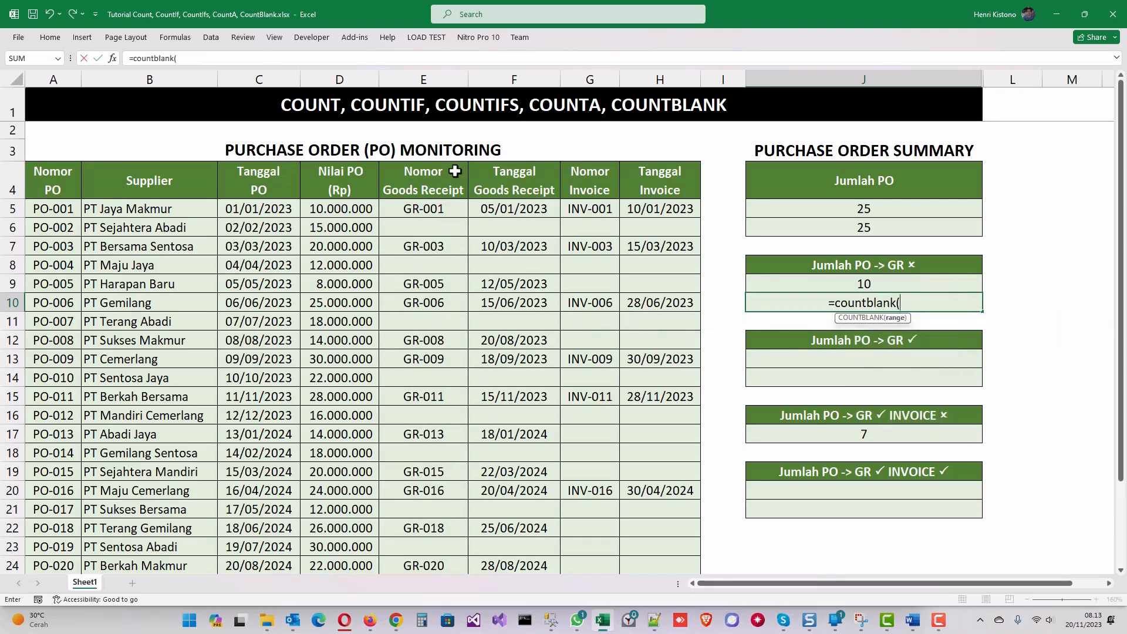
click(438, 207)
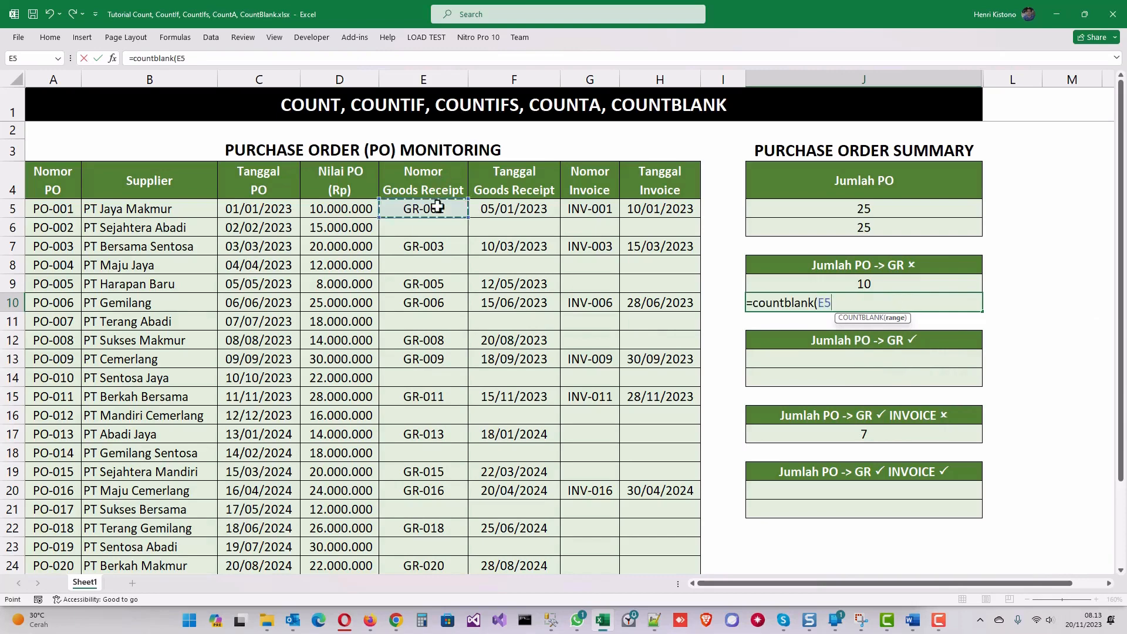
scroll(432, 466, down, 3)
shift+click(430, 470)
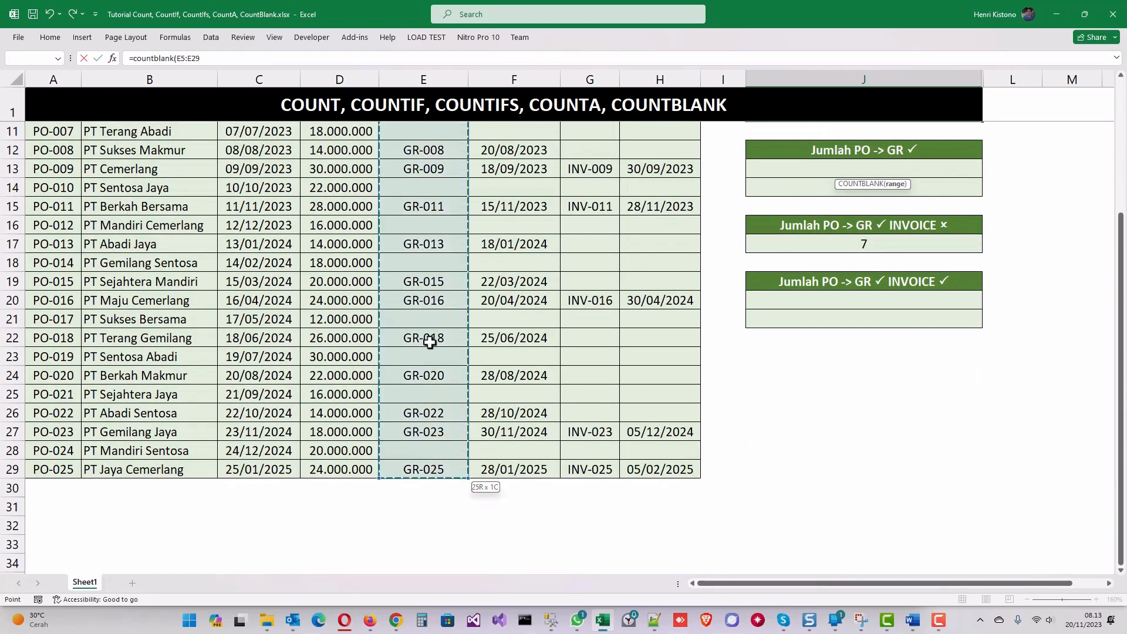
scroll(428, 340, up, 3)
key(Return)
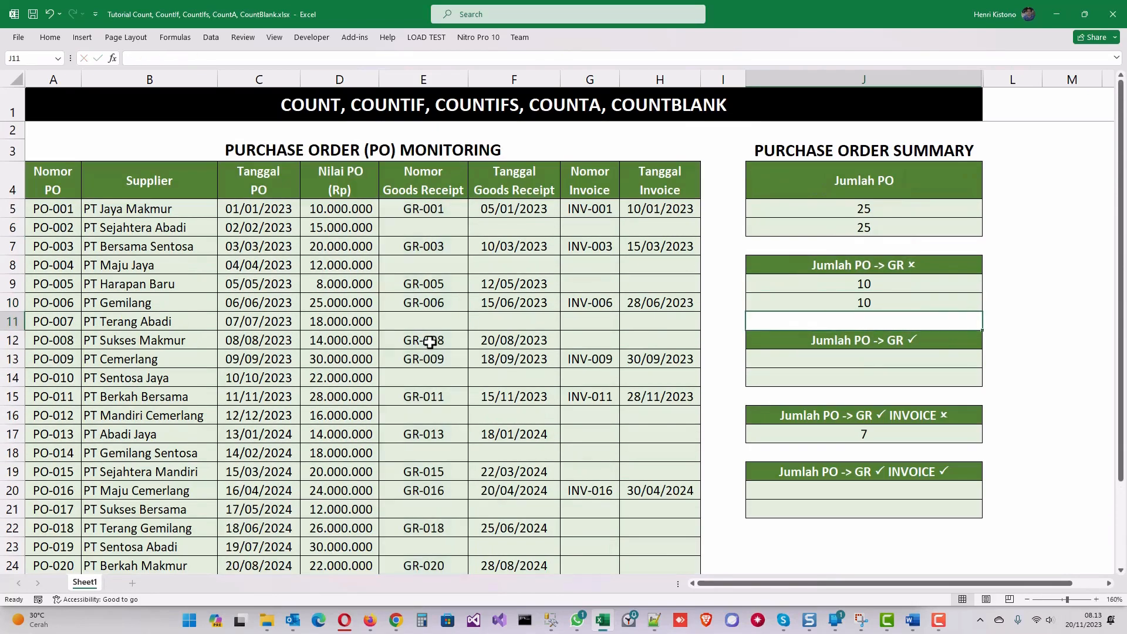
Label the two Jumlah PO results with their functions, entering COUNT in L5 and COUNTA in L6.
key(Up)
key(Up)
key(Right)
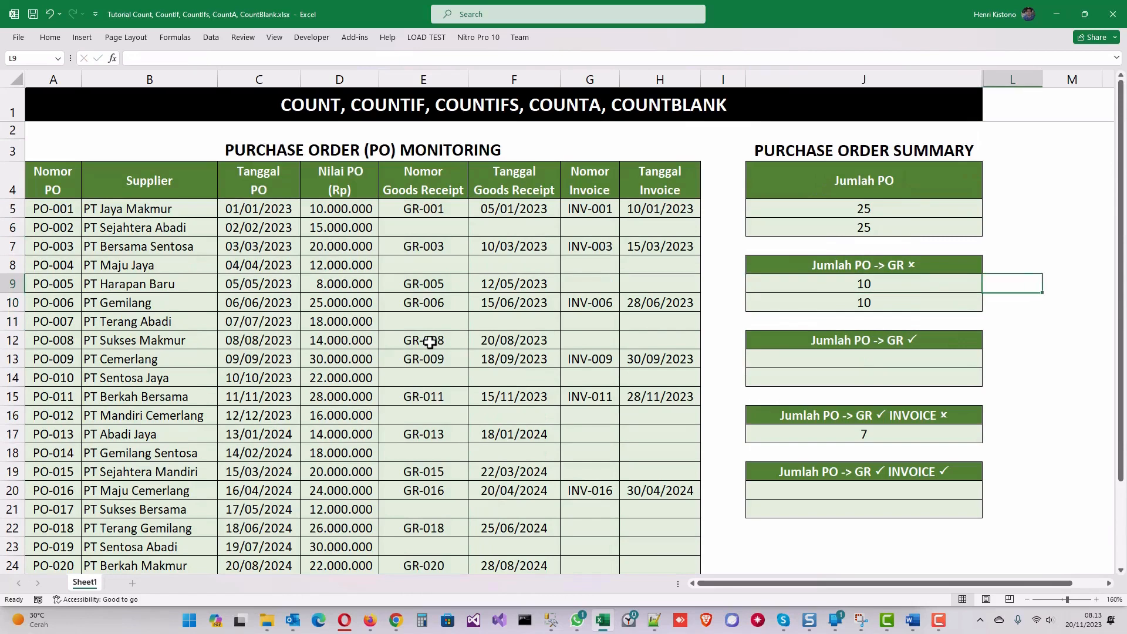
click(899, 212)
click(999, 209)
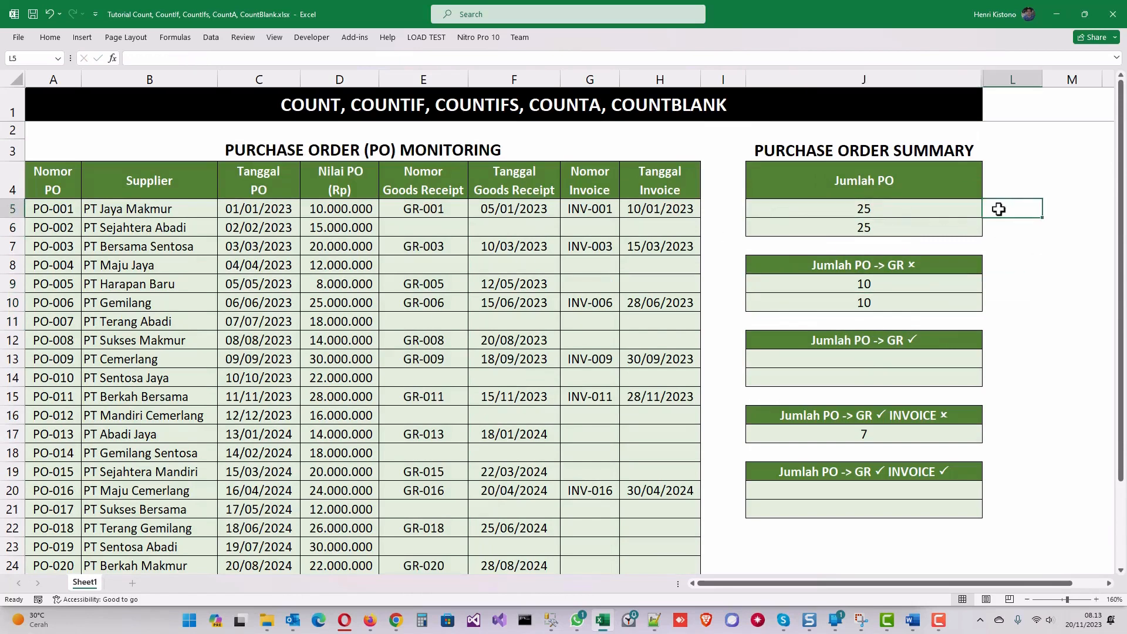
text(COUNT)
key(Return)
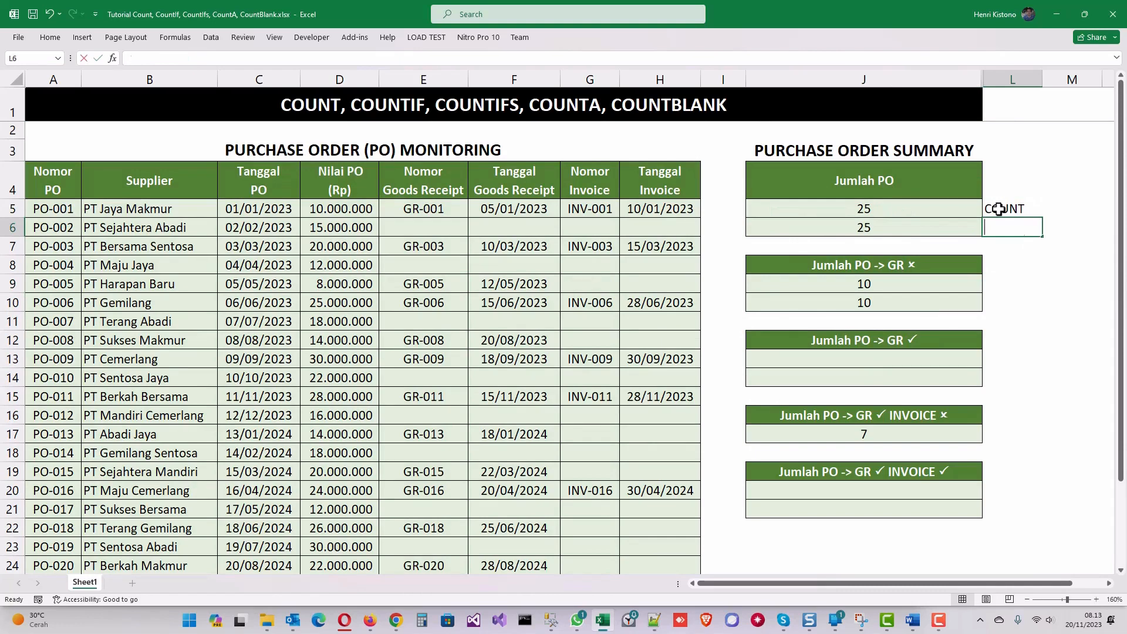
text(COUNTA)
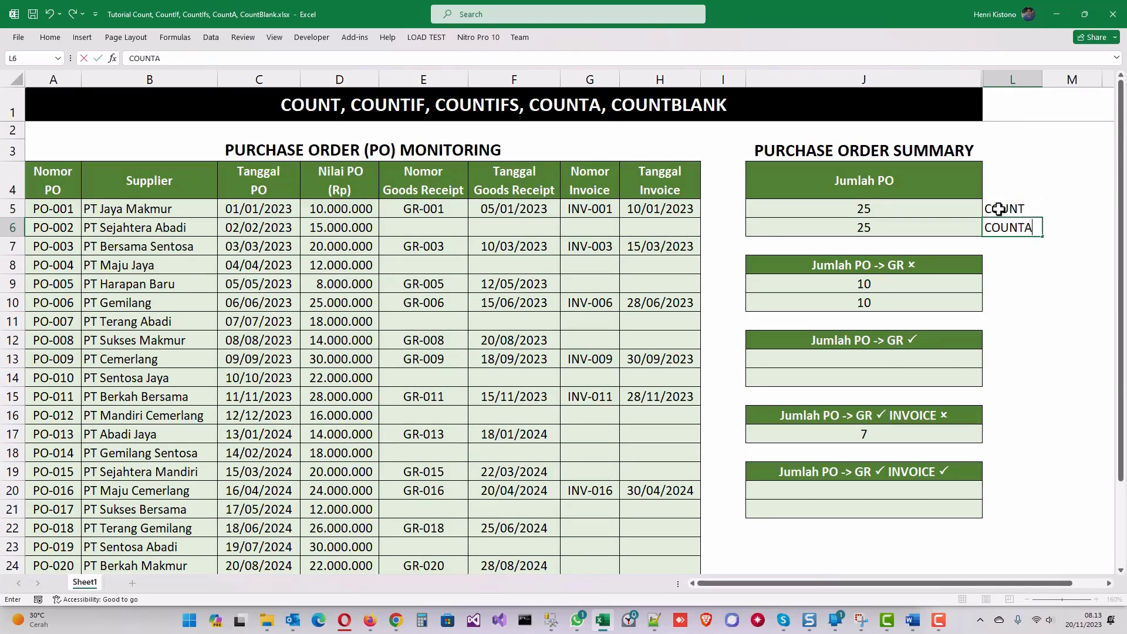
key(Return)
Label the two results for orders without goods receipt, entering COUNTIF in L9 and COUNTBLANK in L10.
key(Return)
key(Return)
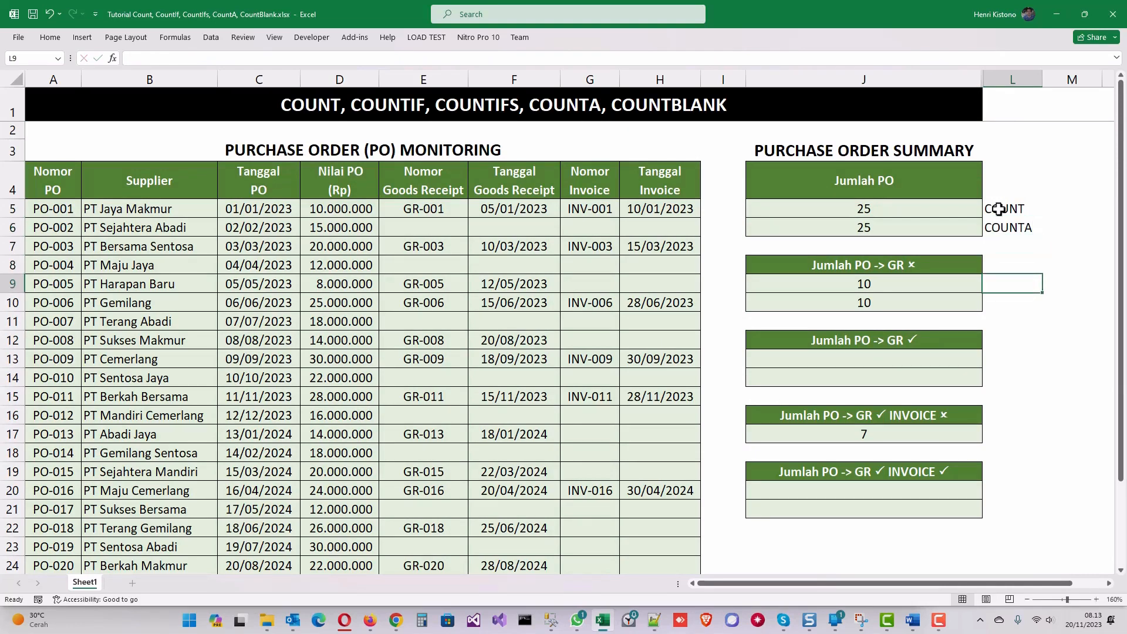
text(COUNTIF)
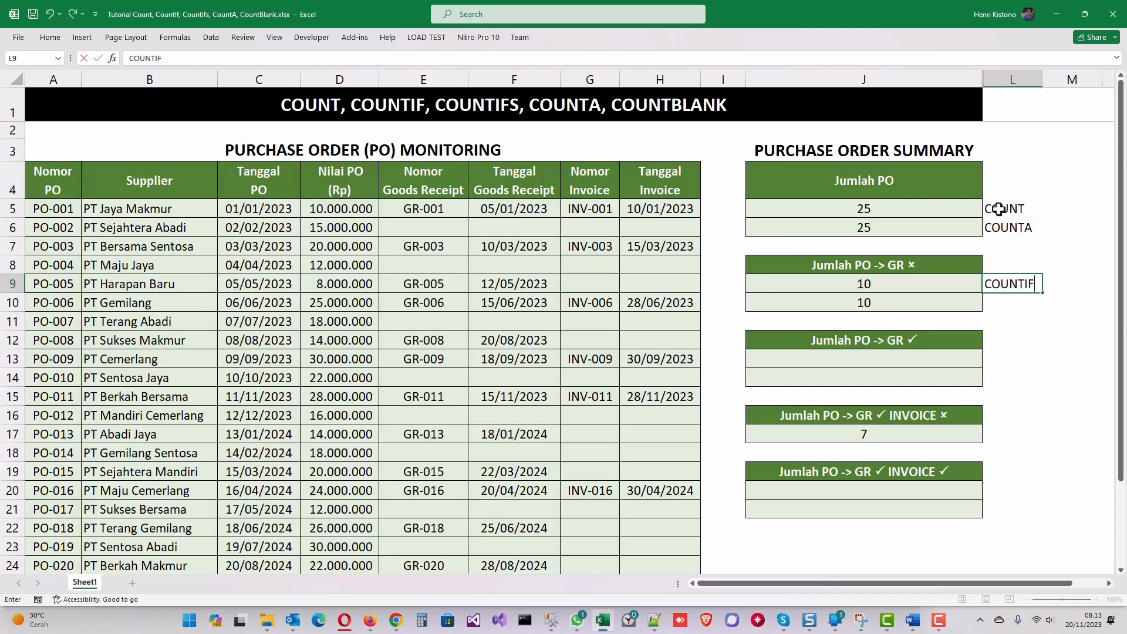
key(Return)
text(COUNT)
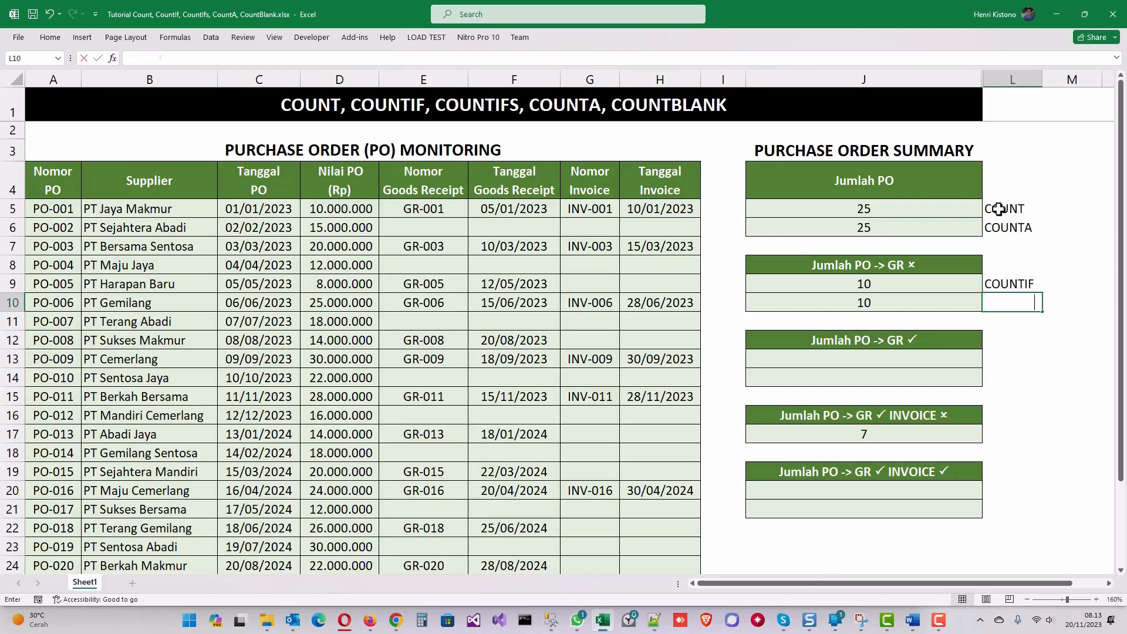
text(BLANK)
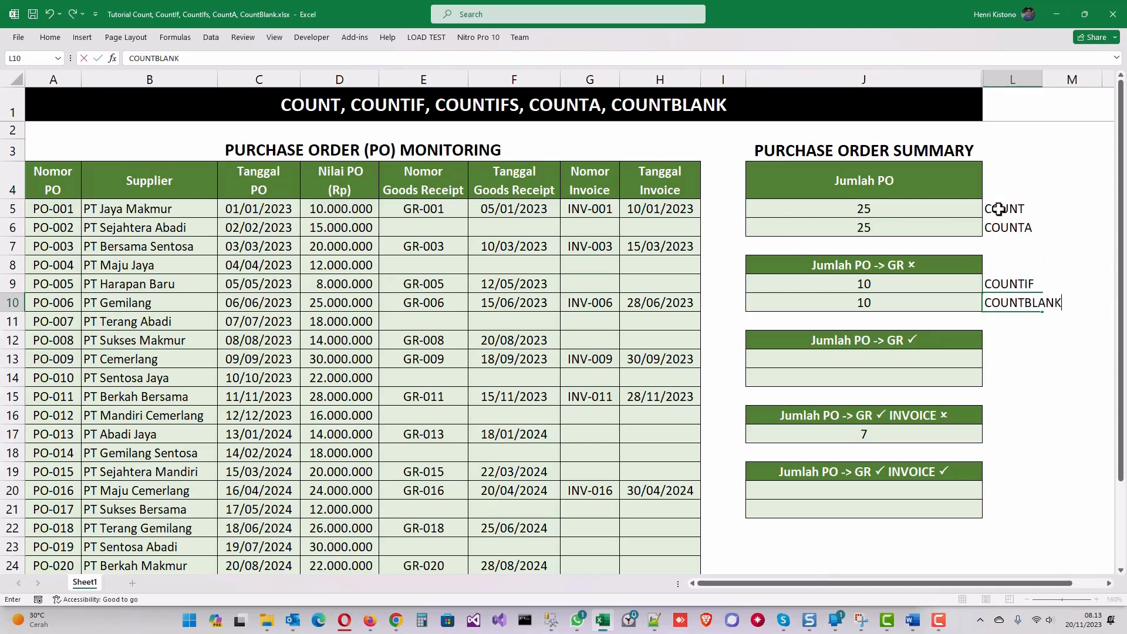
key(Return)
Reuse the J9 formula in J13 with the criterion changed to count orders with goods receipt: =COUNTIF(E5:E29;"GR*").
key(Return)
key(Return)
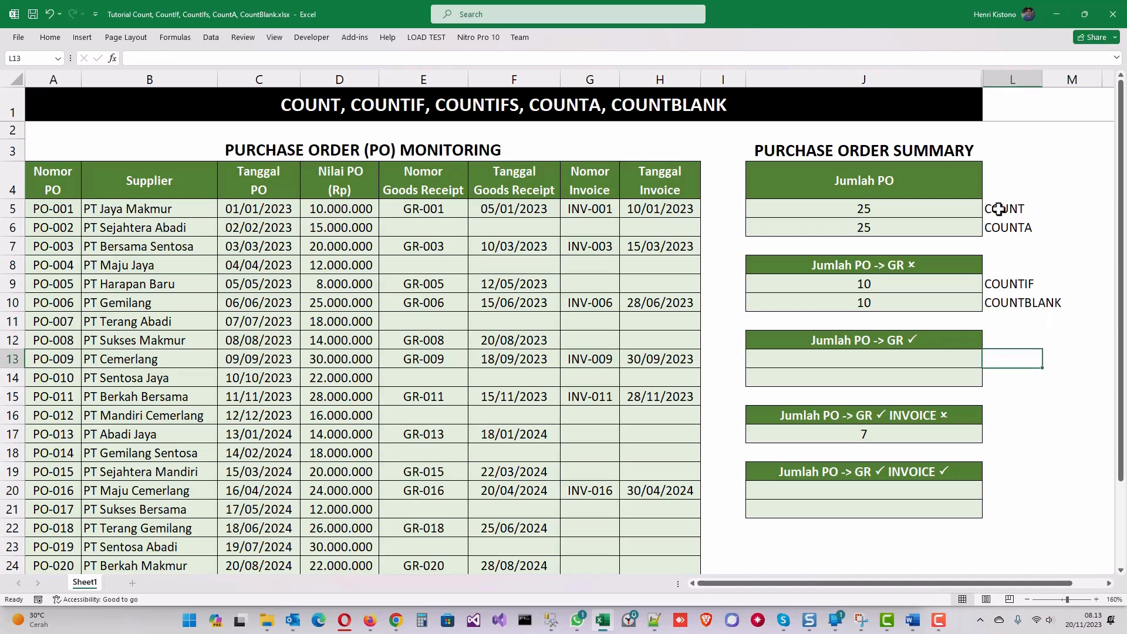
key(Left)
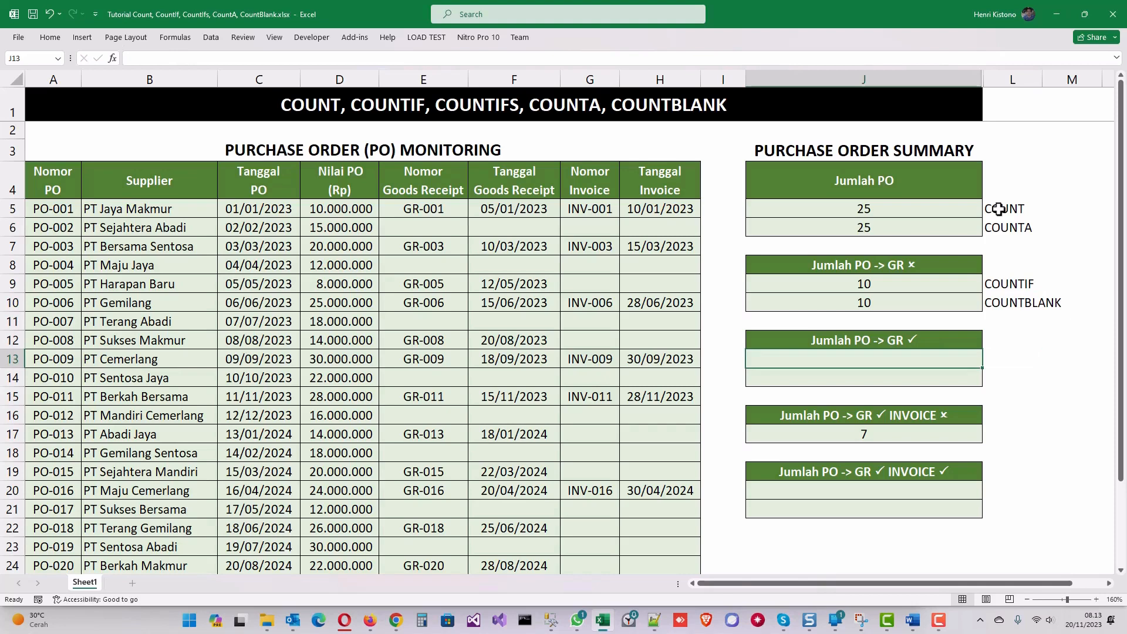
click(861, 285)
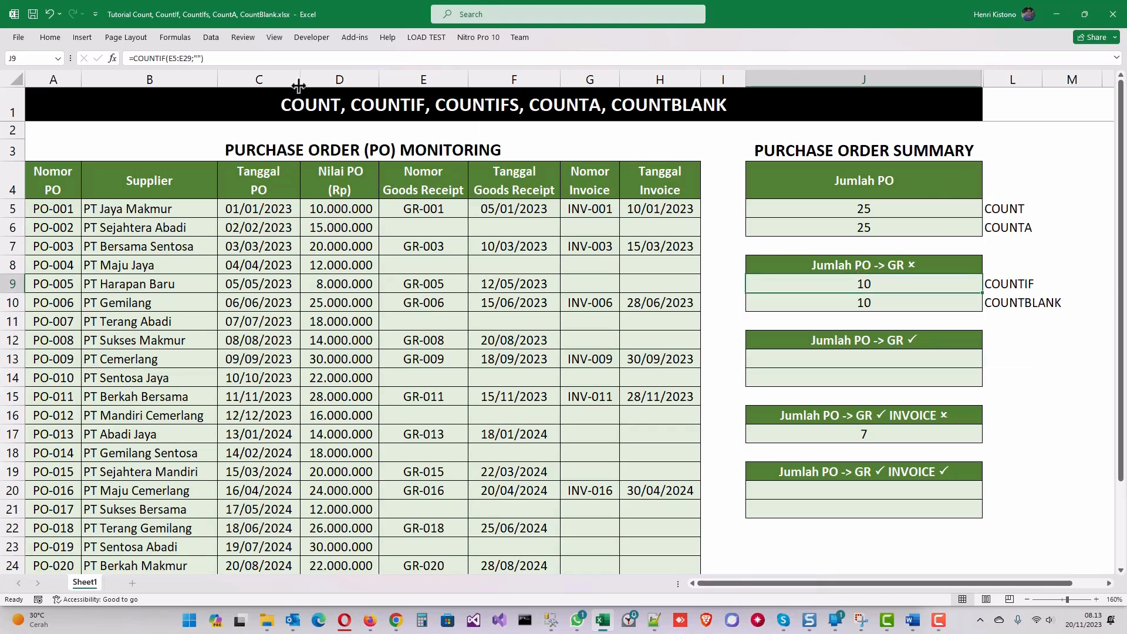
drag(240, 58, 128, 58)
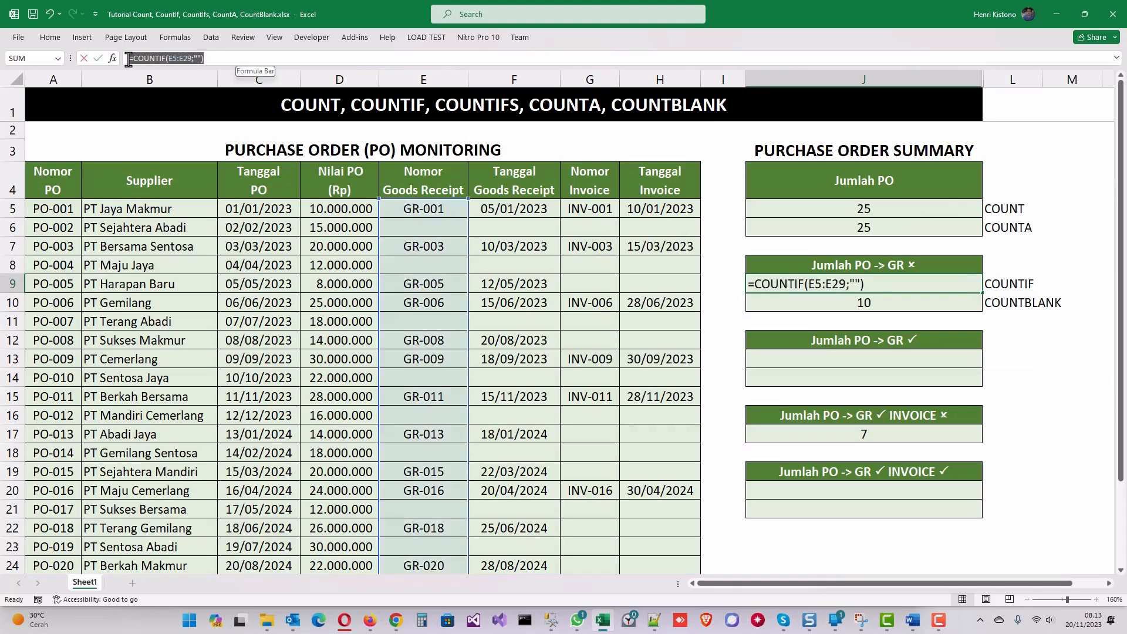
key(Escape)
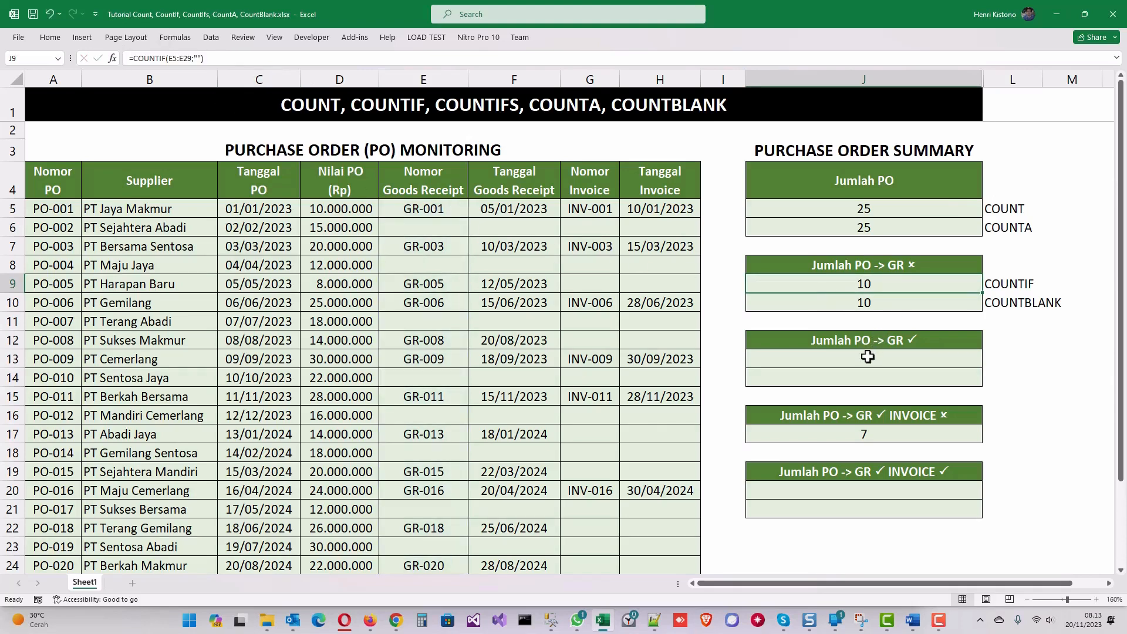
click(867, 356)
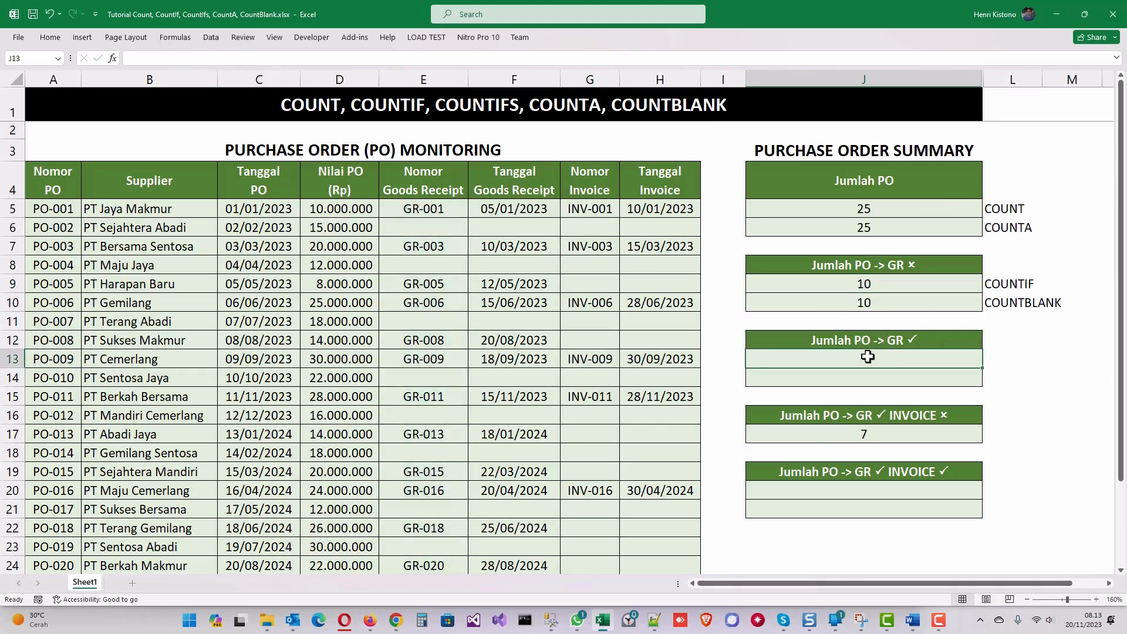
text(=COUNTIF(E5:E29;""))
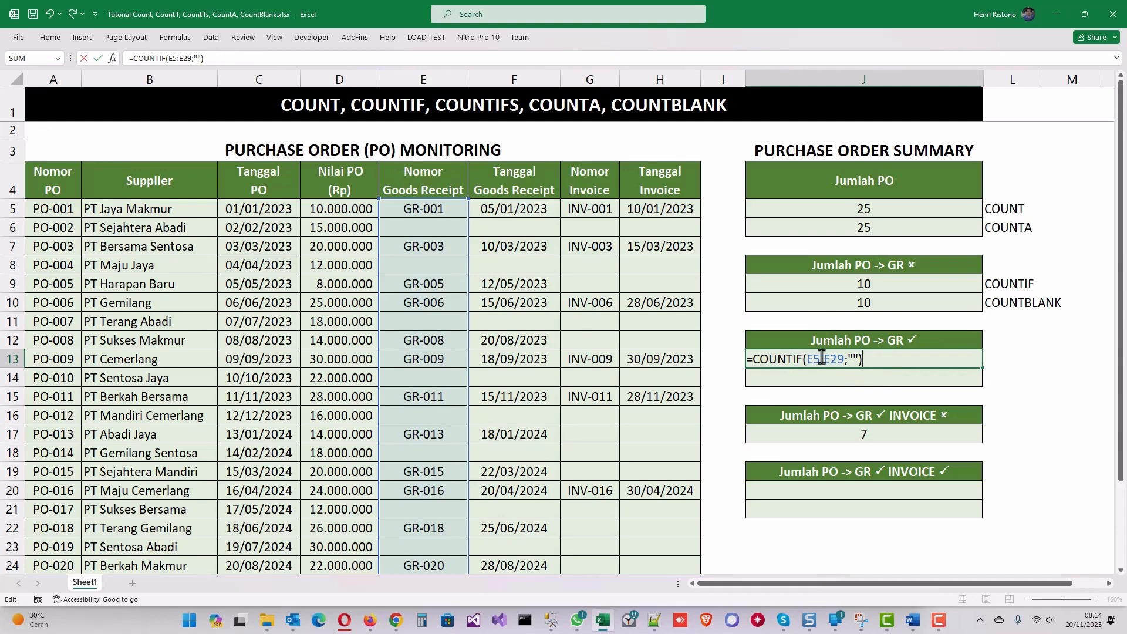
click(852, 359)
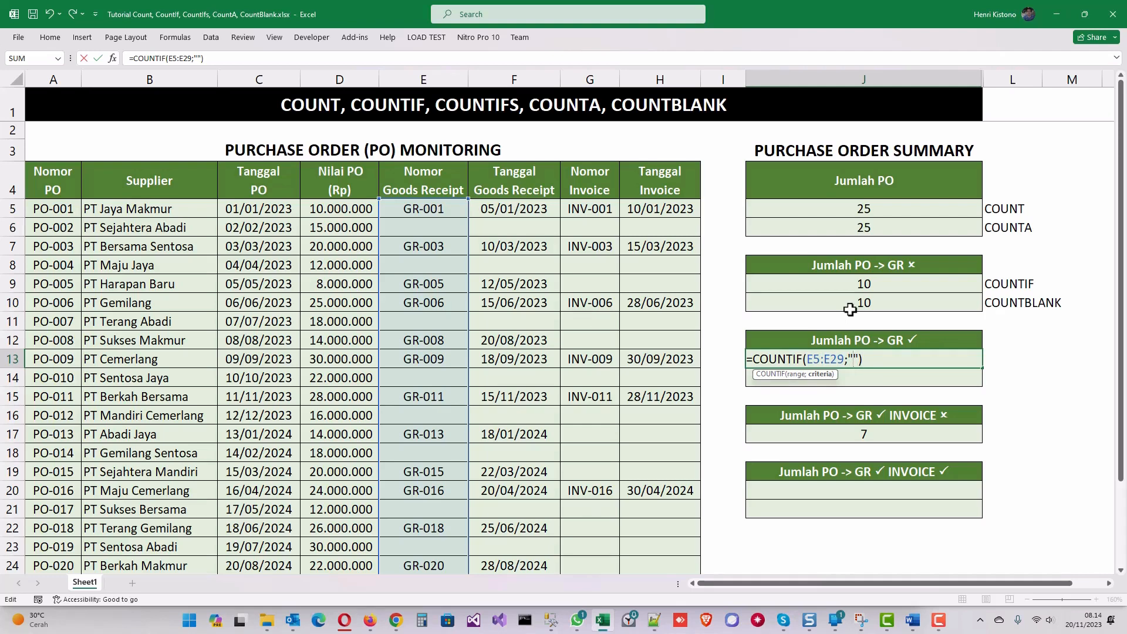
text(GR*)
key(End)
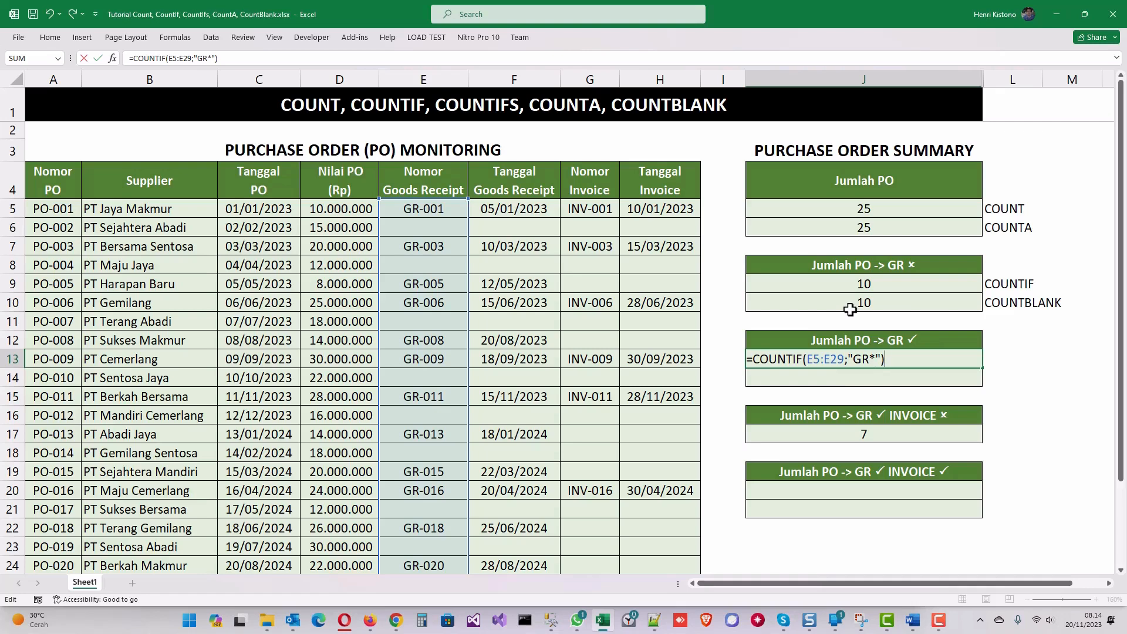
key(Return)
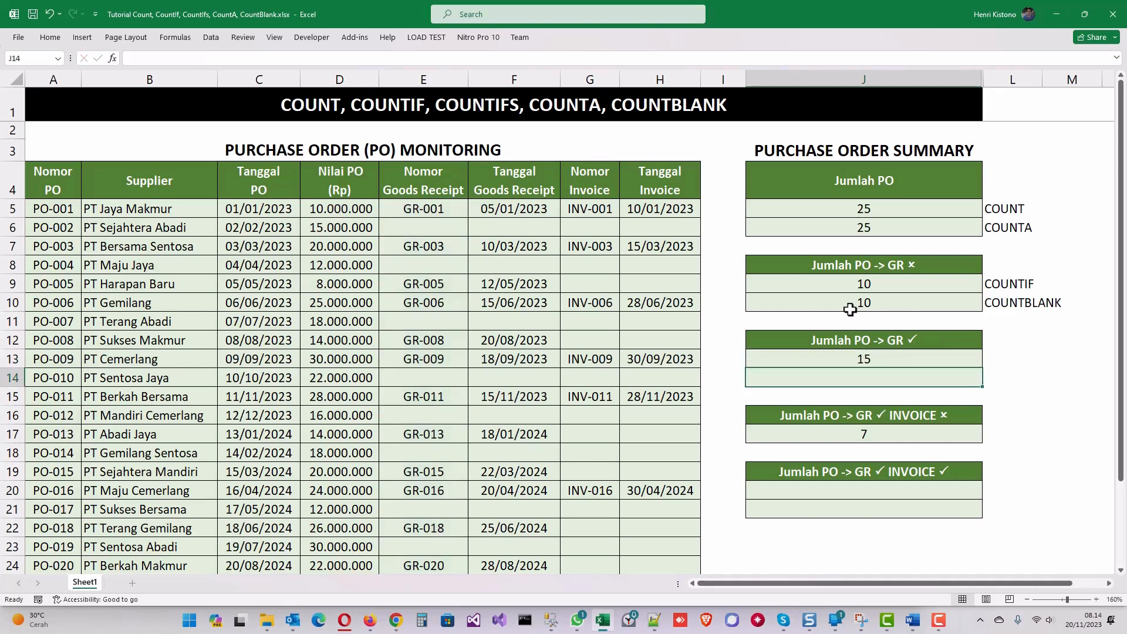
Count the purchase orders with goods receipt in J14 using a COUNTA formula over E5:E29.
text(=)
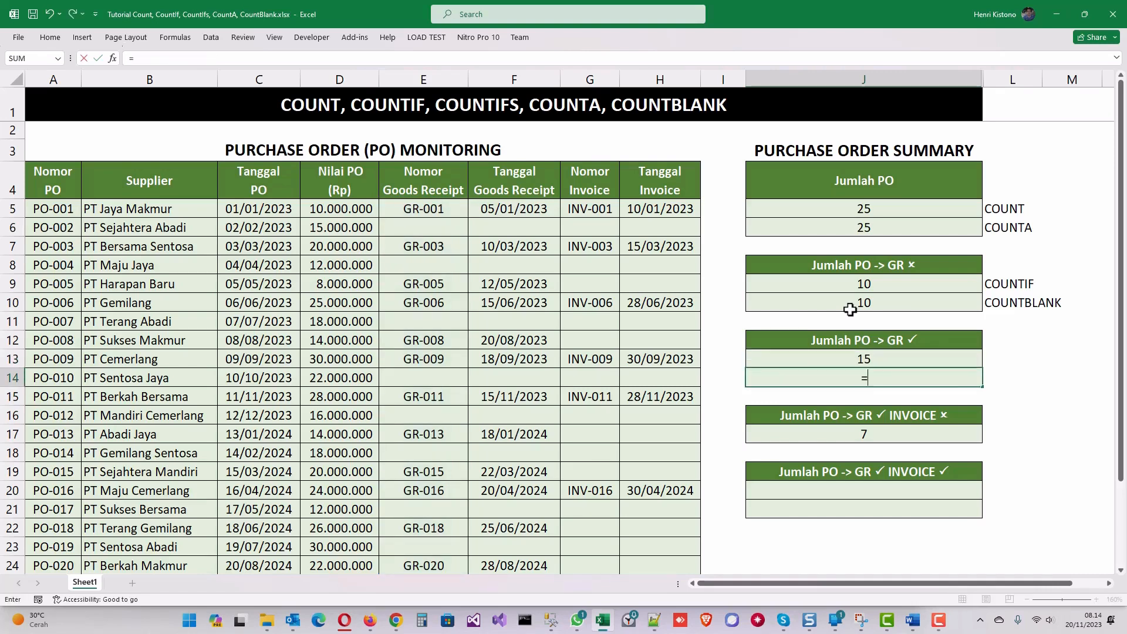
text(countA()
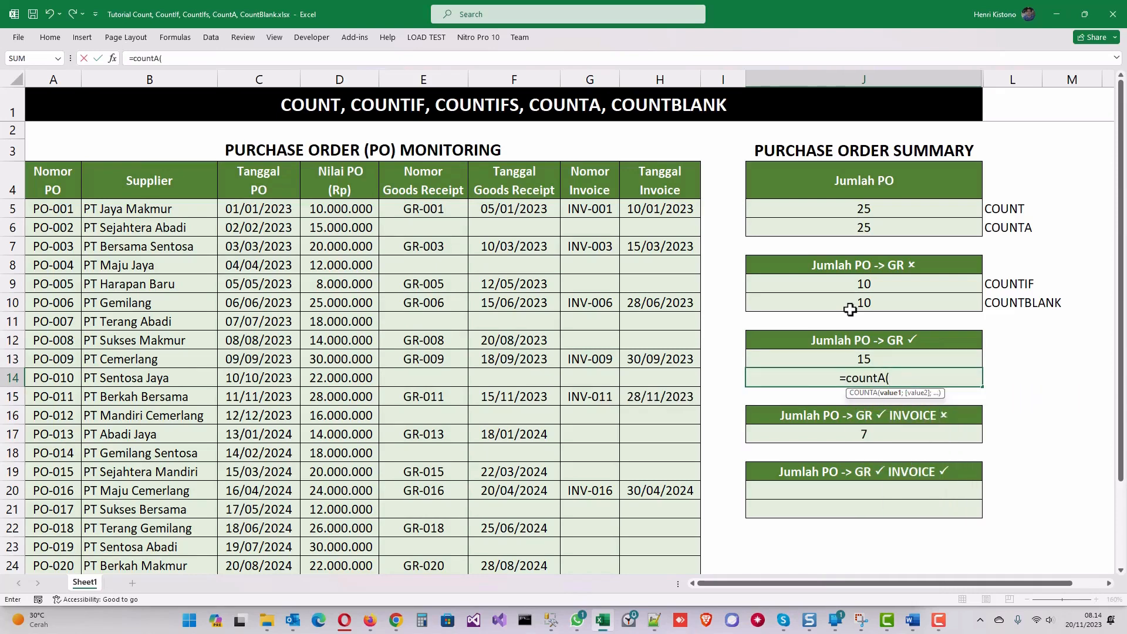
click(423, 207)
key(shift+Down)
key(shift+Down)
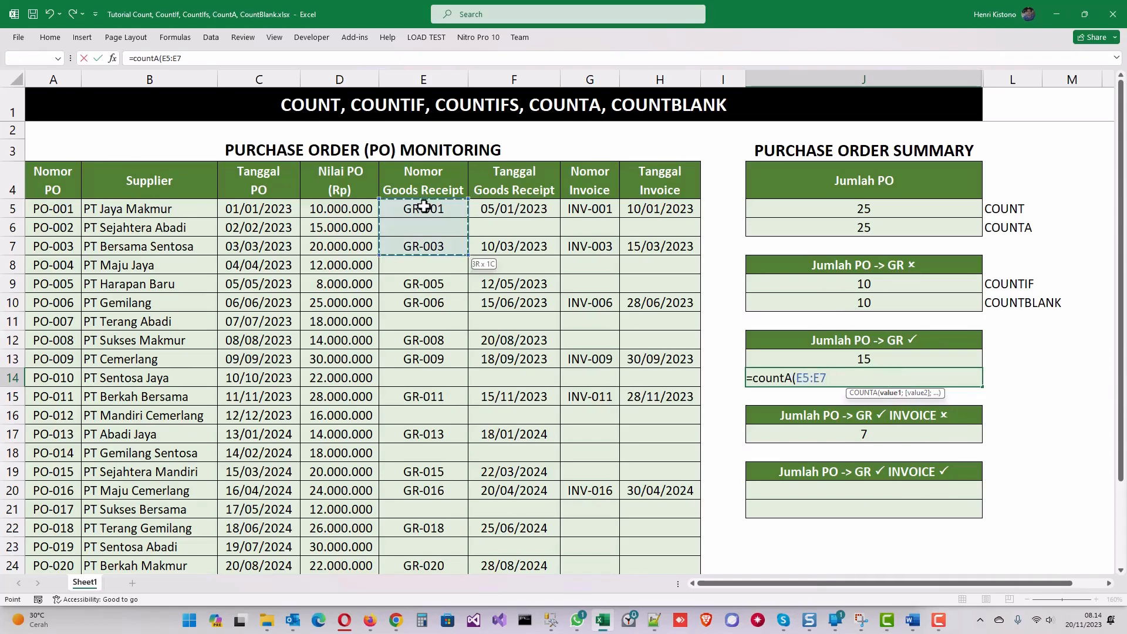
scroll(438, 407, down, 4)
shift+click(434, 412)
scroll(435, 408, up, 3)
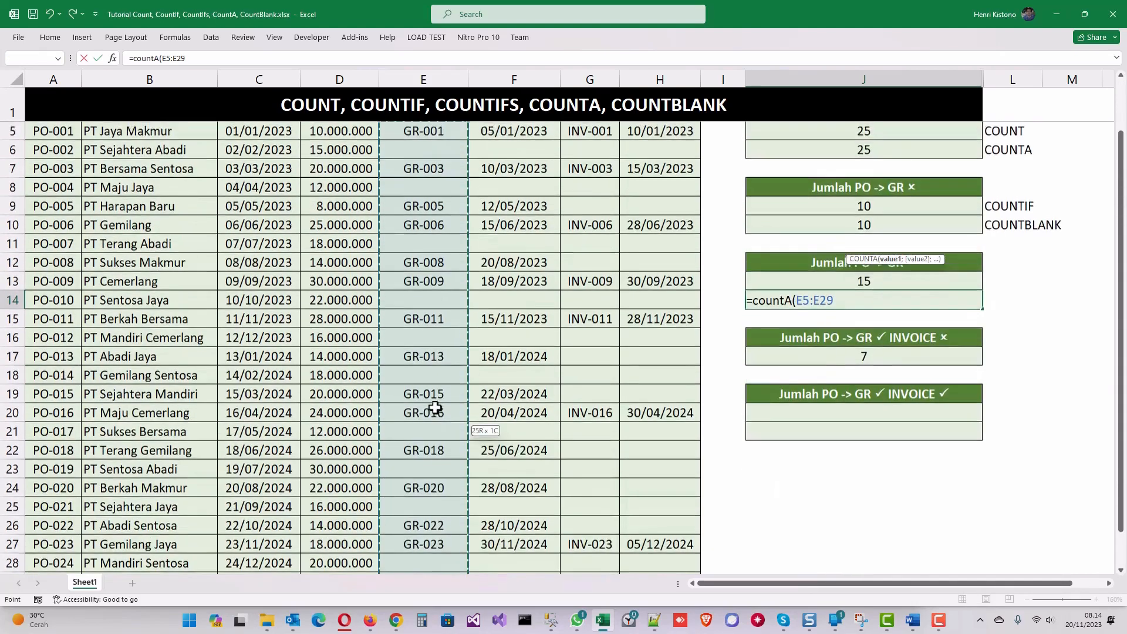
scroll(435, 408, up, 1)
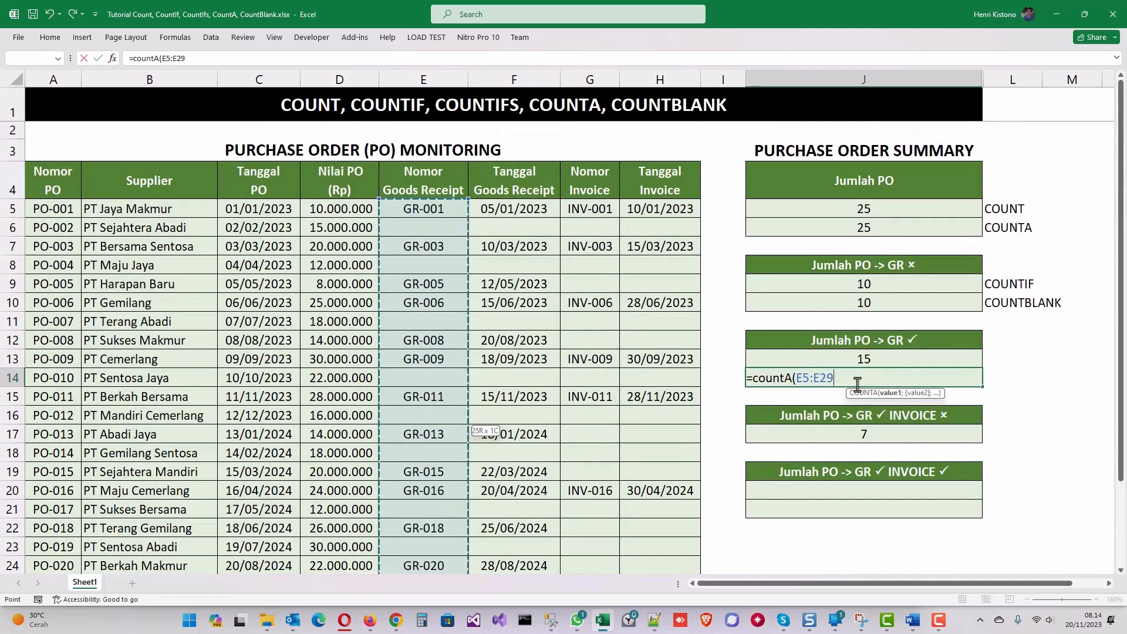
text())
key(Return)
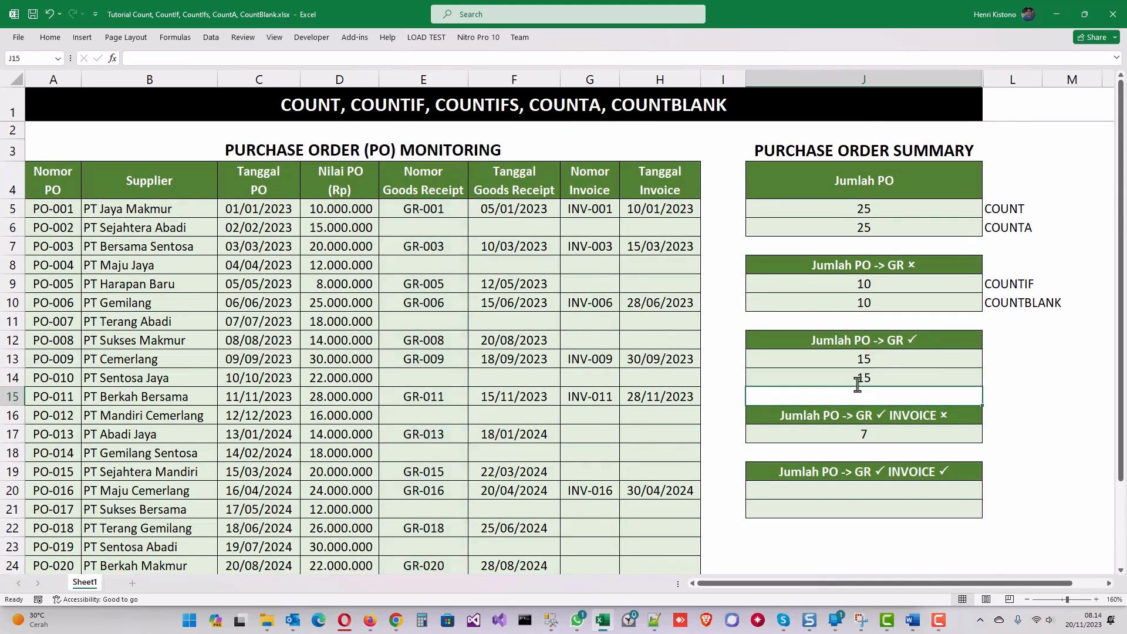
Label the two results for orders with goods receipt, entering COUNTIF in L13 and COUNTA in L14.
click(1000, 359)
text(COUNTIF)
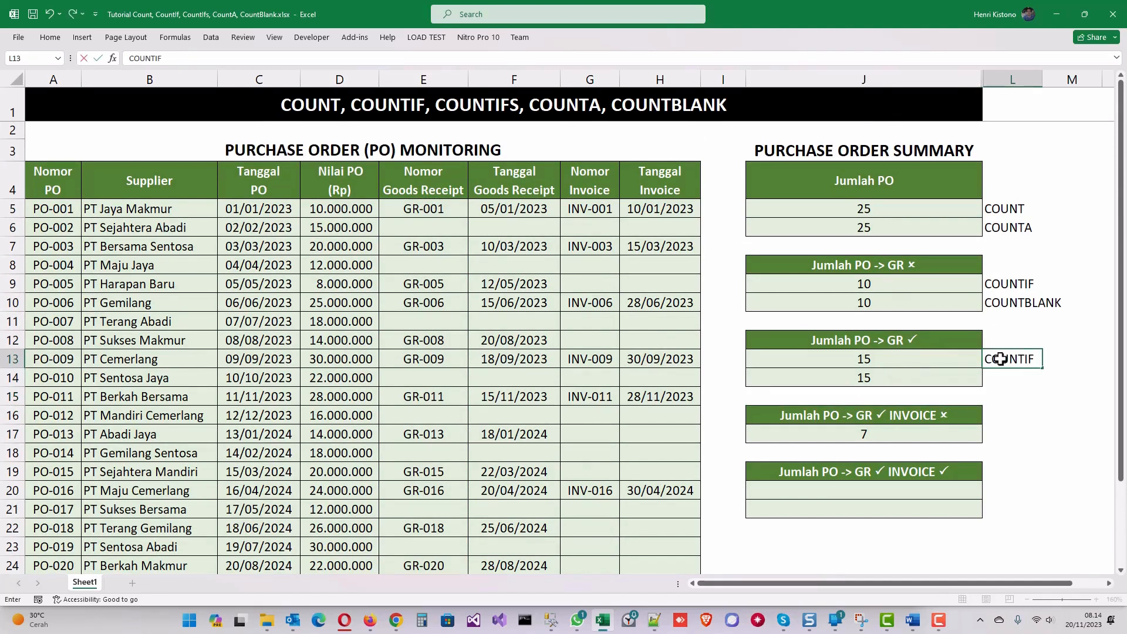
key(Return)
text(COUNTA)
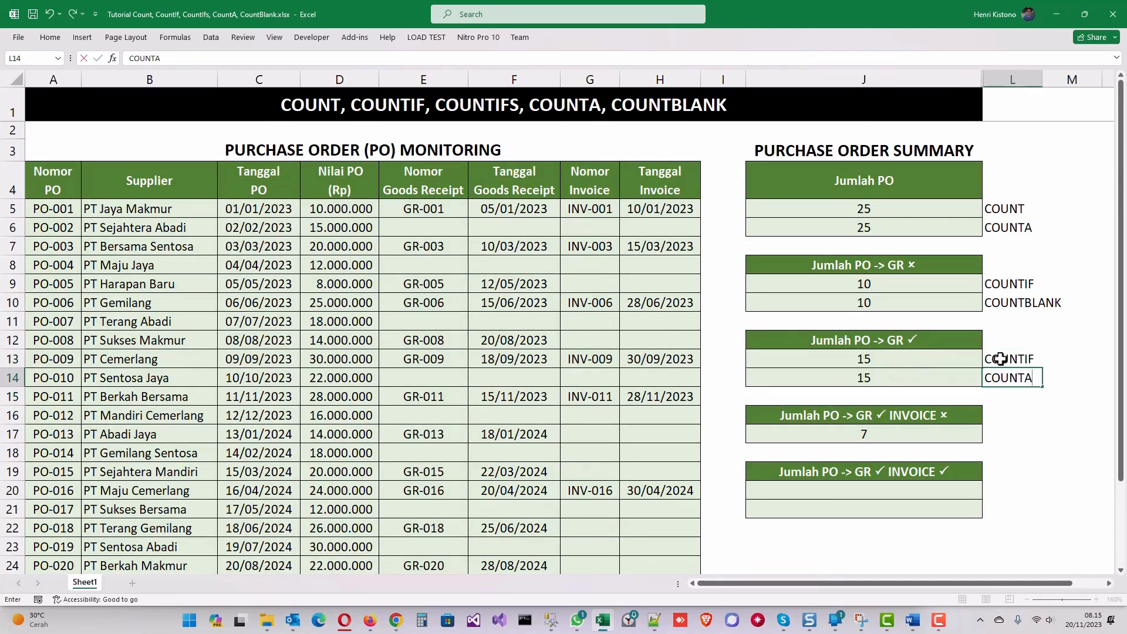
key(Return)
Clear the existing result in J17, the count of orders with goods receipt but no invoice, and reselect the cell.
key(Down)
key(Down)
key(Left)
key(Delete)
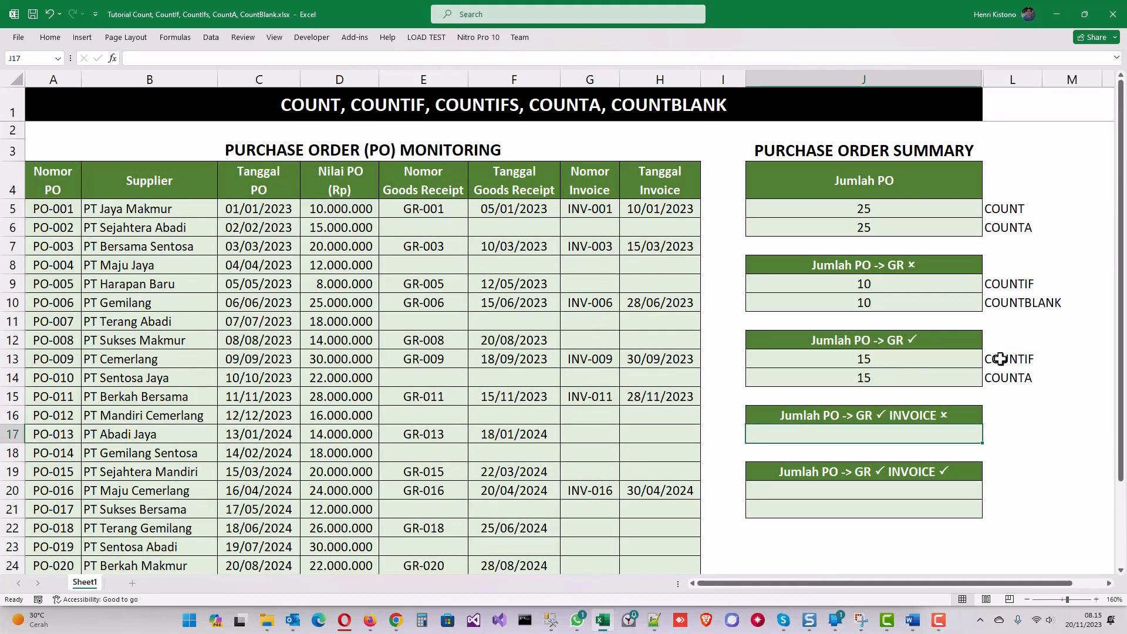
click(449, 187)
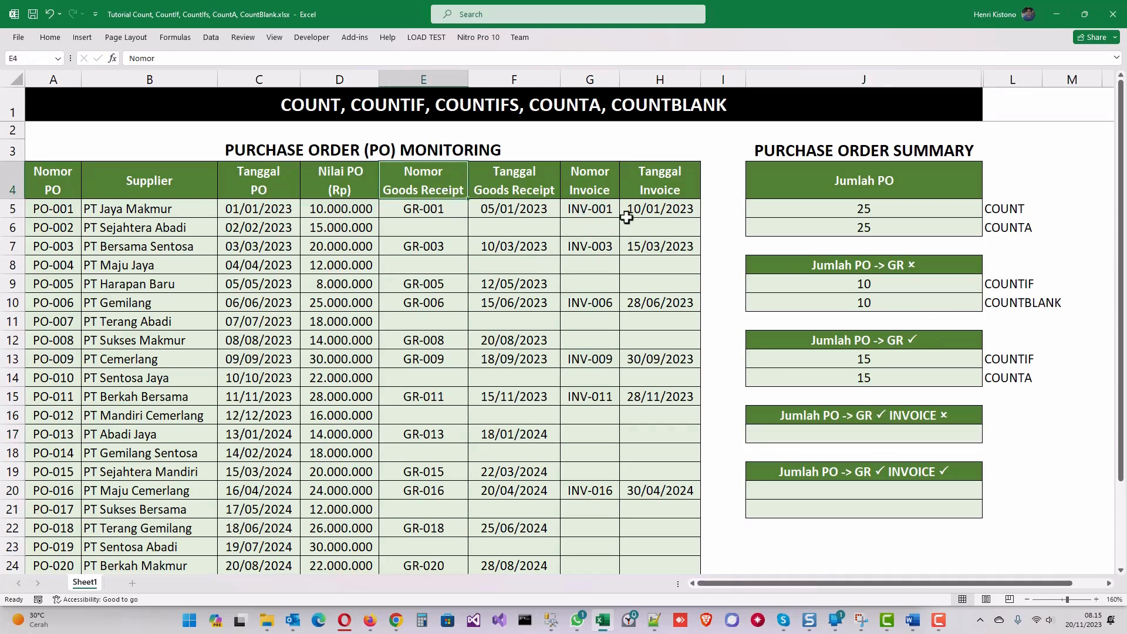
click(871, 432)
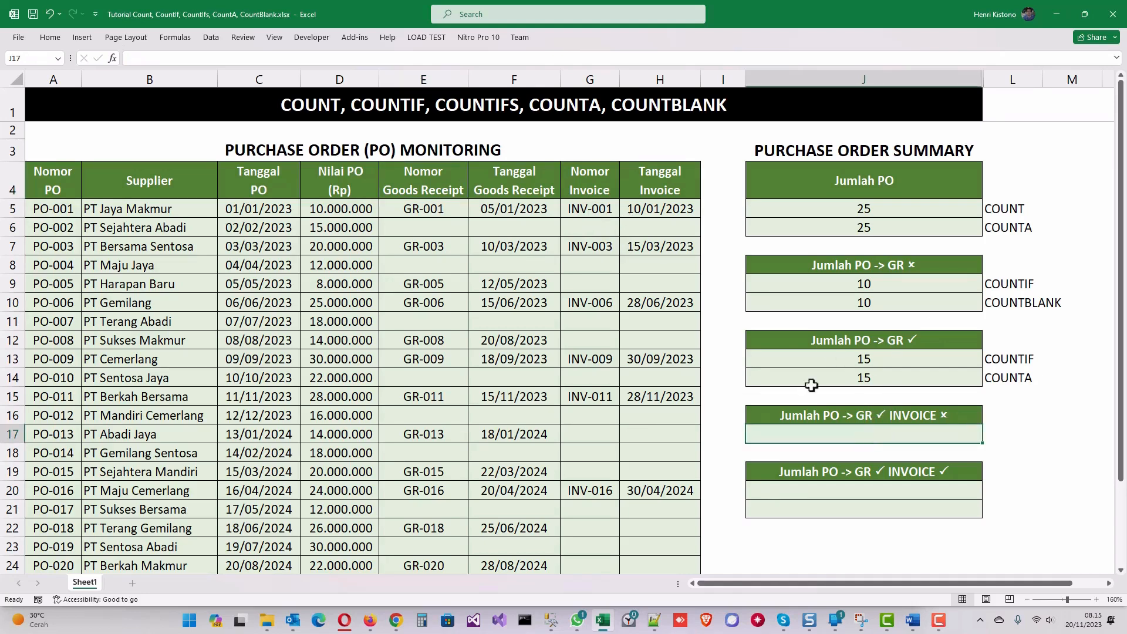
Label the result for orders with goods receipt but no invoice by entering COUNTIFS in L17.
key(Right)
text(C)
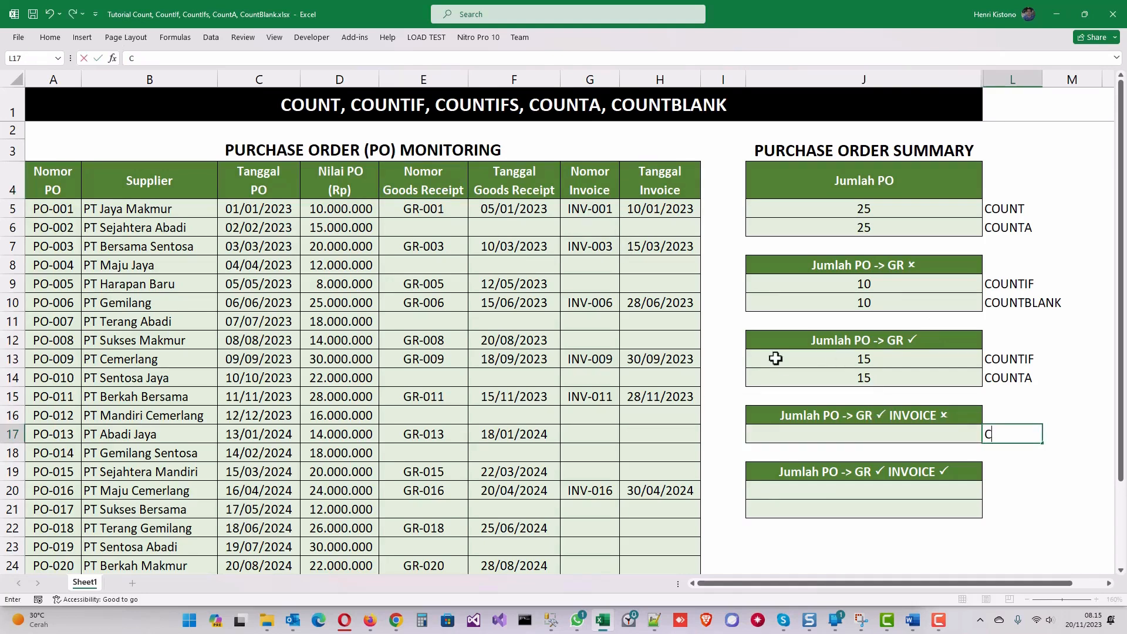
text(OUNTIFS)
key(Return)
key(Up)
key(Left)
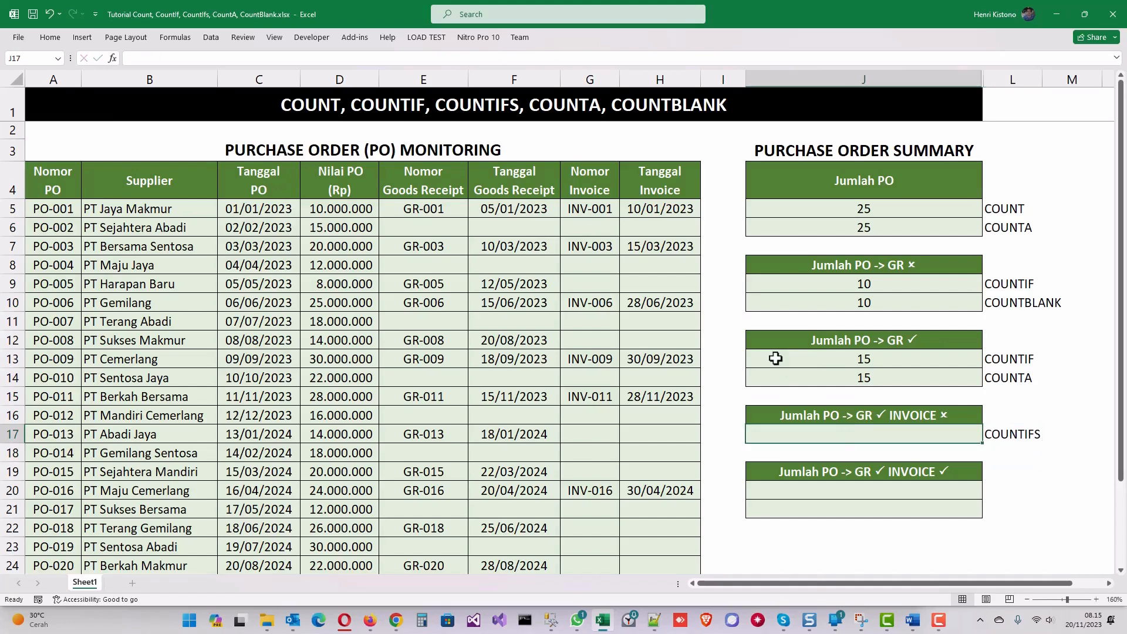
Start a COUNTIFS formula in J17 with E5:E29 as the first criteria range and "GR*" as its criterion.
text(=count)
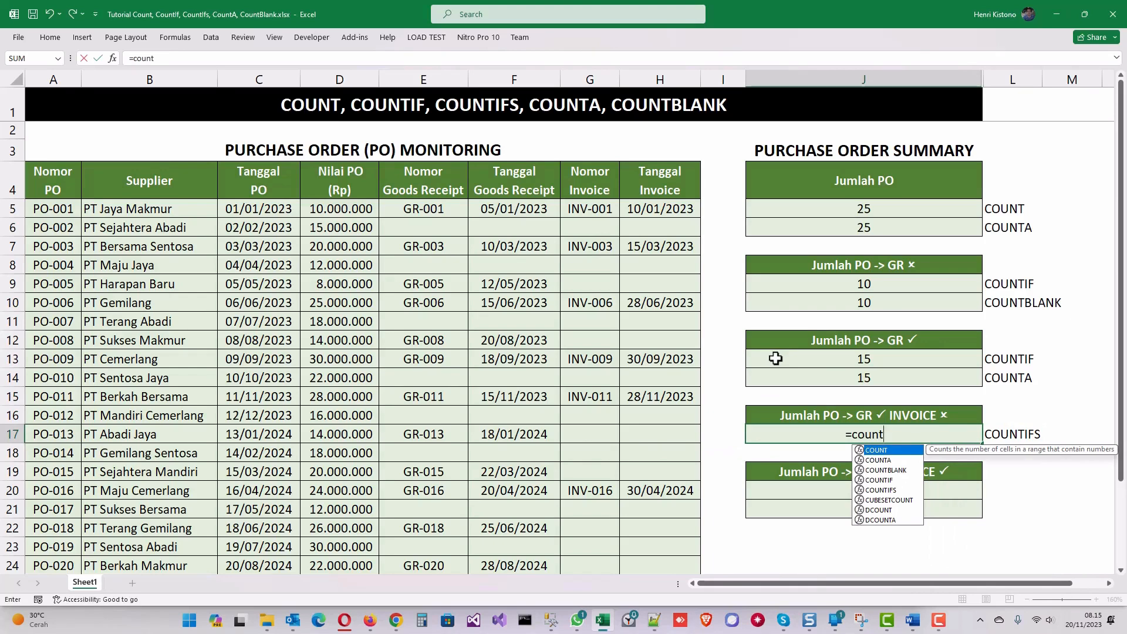
text(ifs()
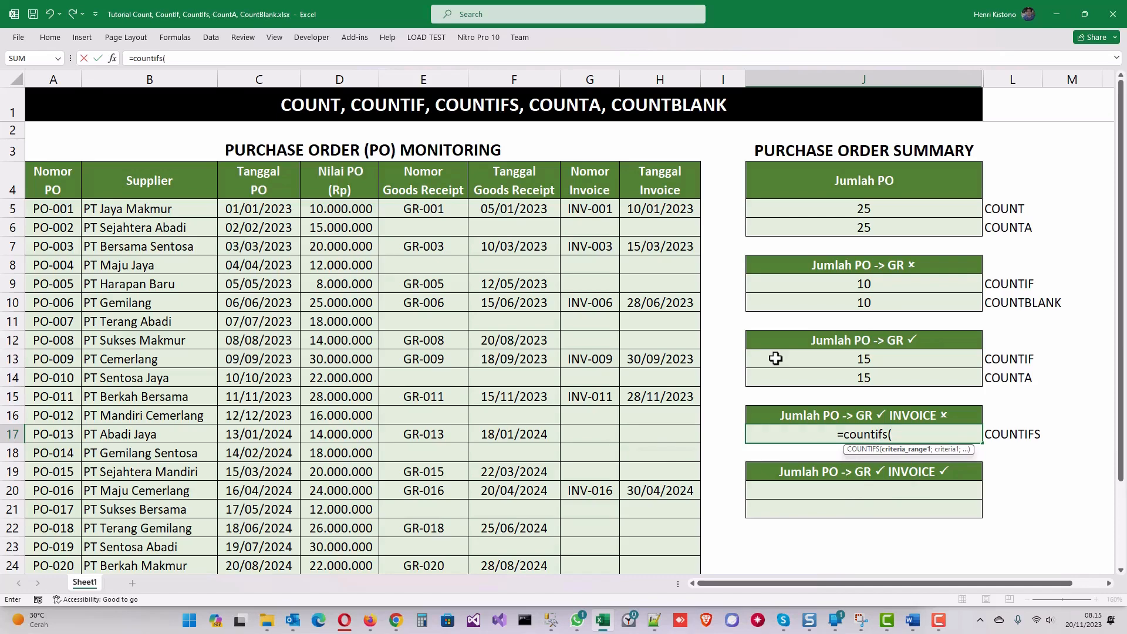
click(423, 208)
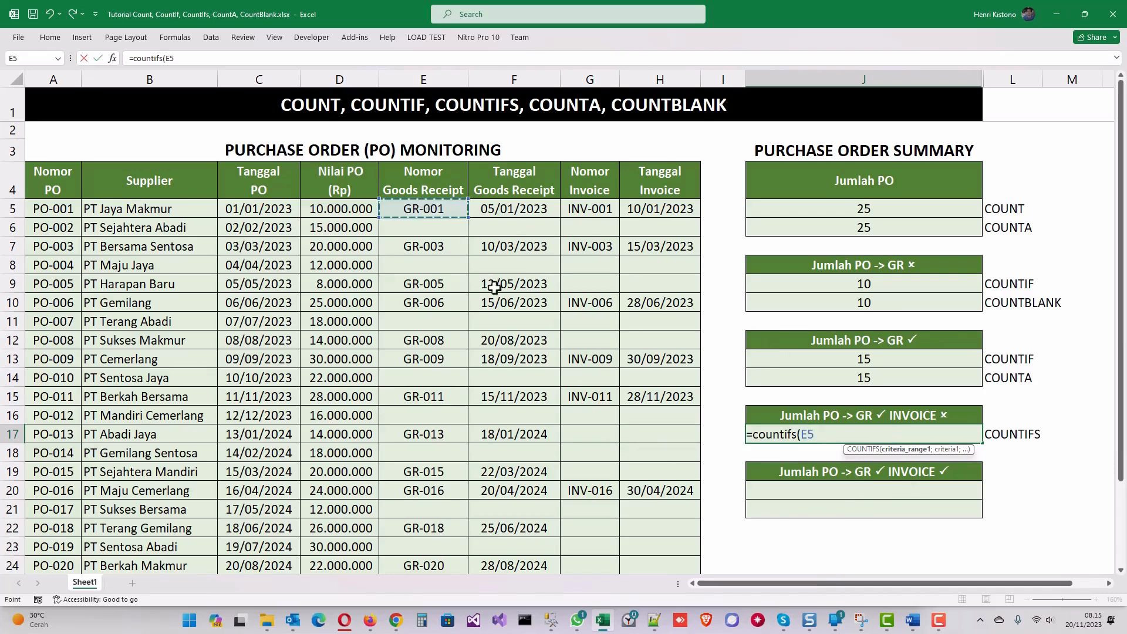
scroll(468, 408, down, 2)
shift+click(441, 528)
scroll(452, 405, up, 2)
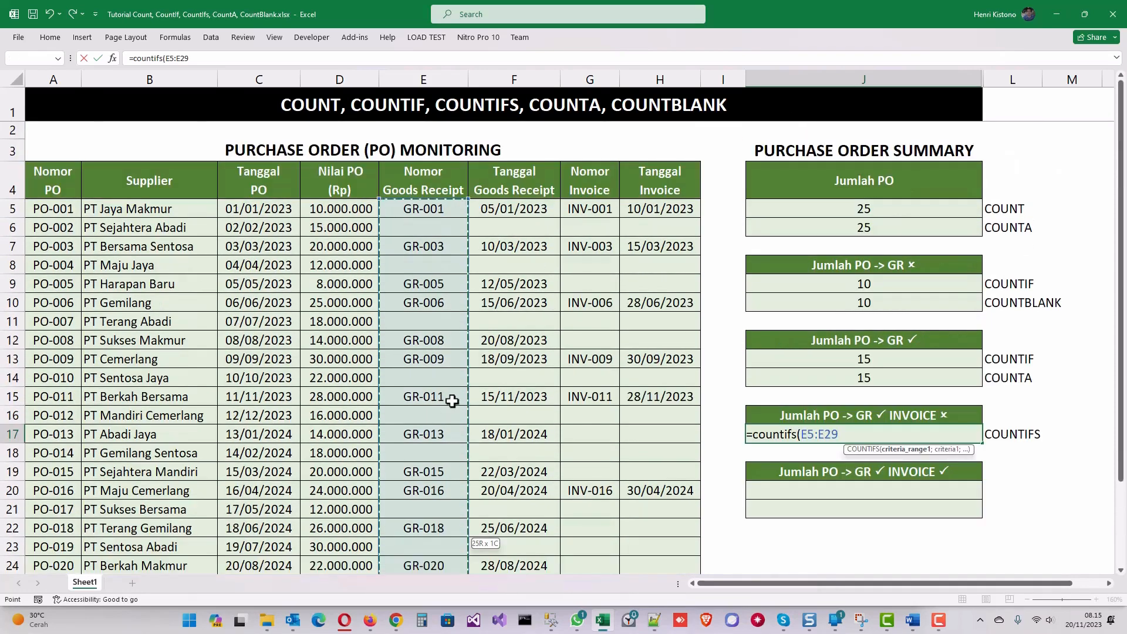
text(;)
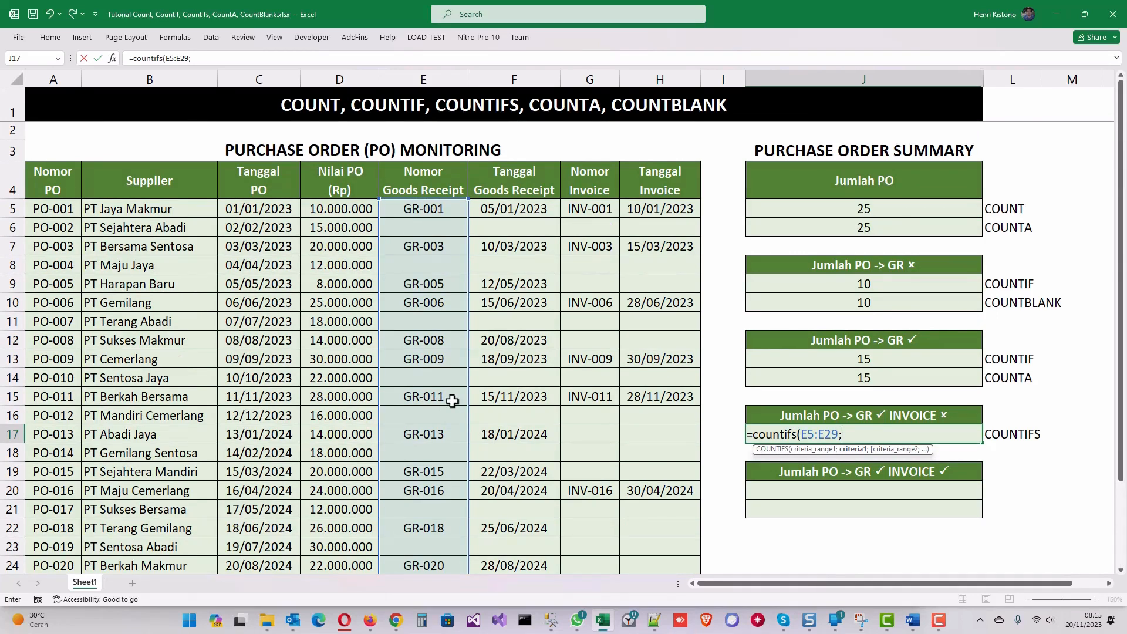
text("GR*";)
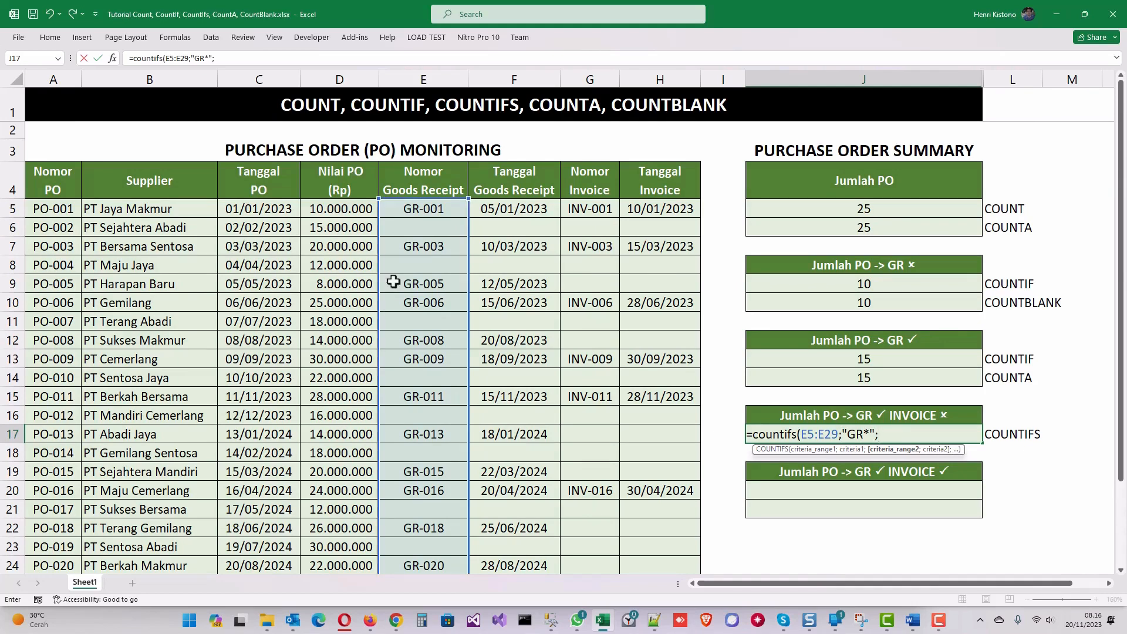
Complete the J17 formula with G5:G29 as the second criteria range and an empty string "" as its criterion.
click(590, 207)
scroll(604, 313, down, 2)
scroll(605, 313, down, 2)
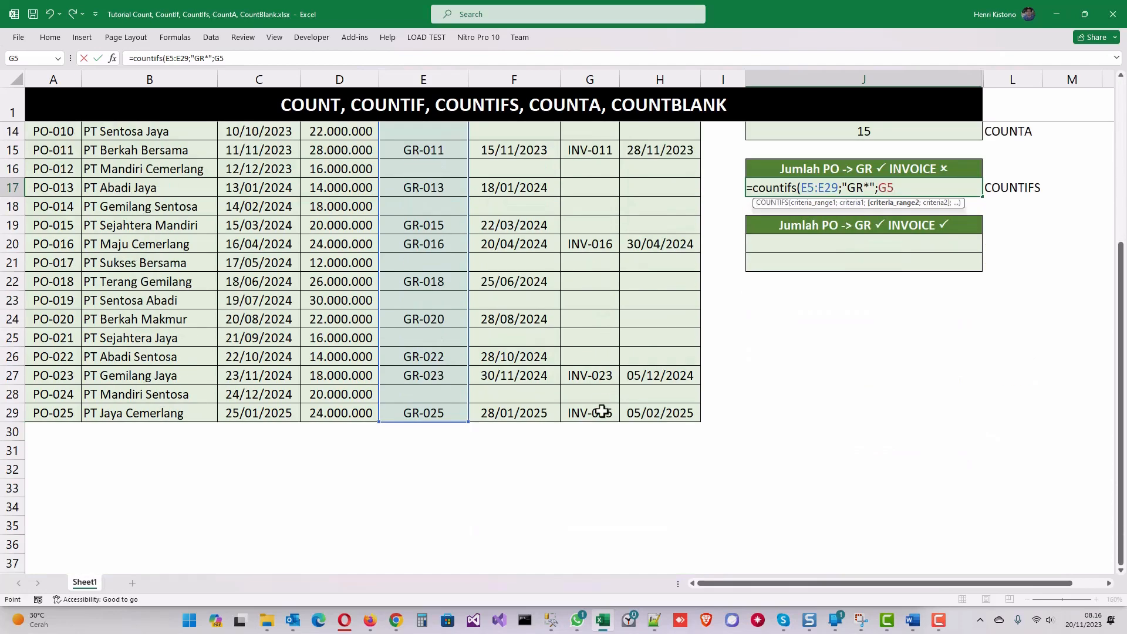
shift+click(604, 410)
scroll(604, 411, up, 4)
scroll(605, 412, up, 1)
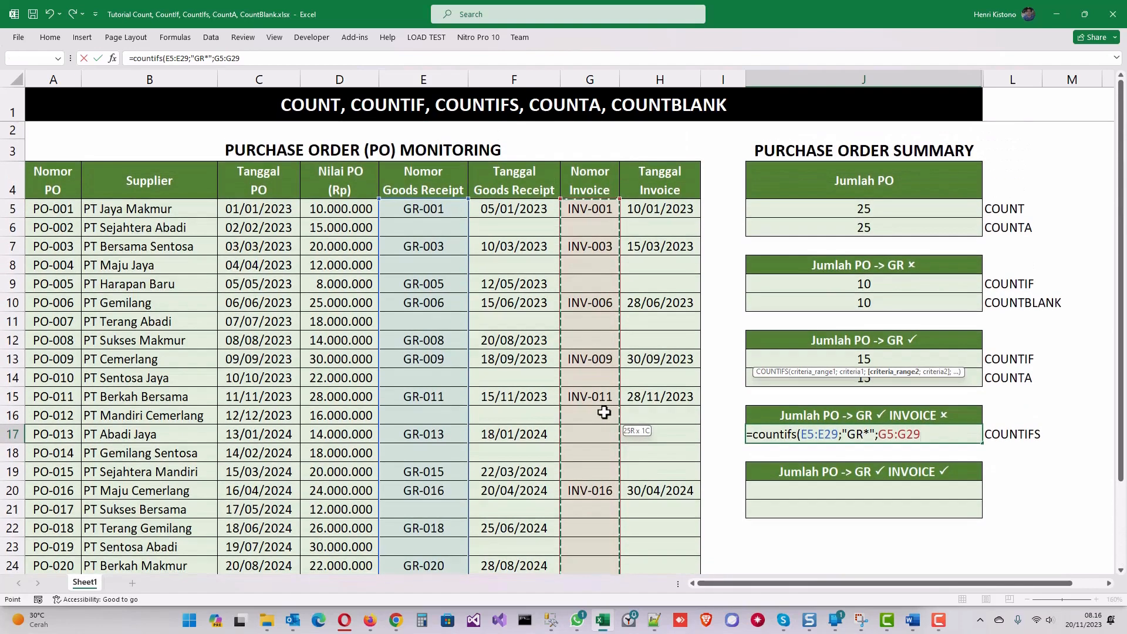
text(;)
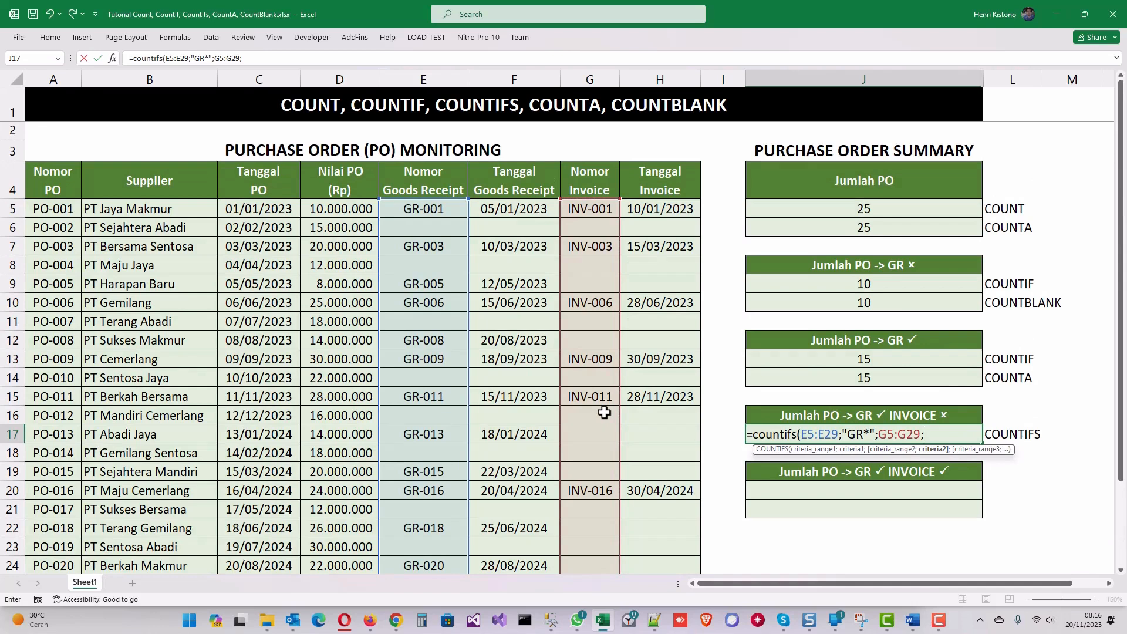
text(""))
key(Return)
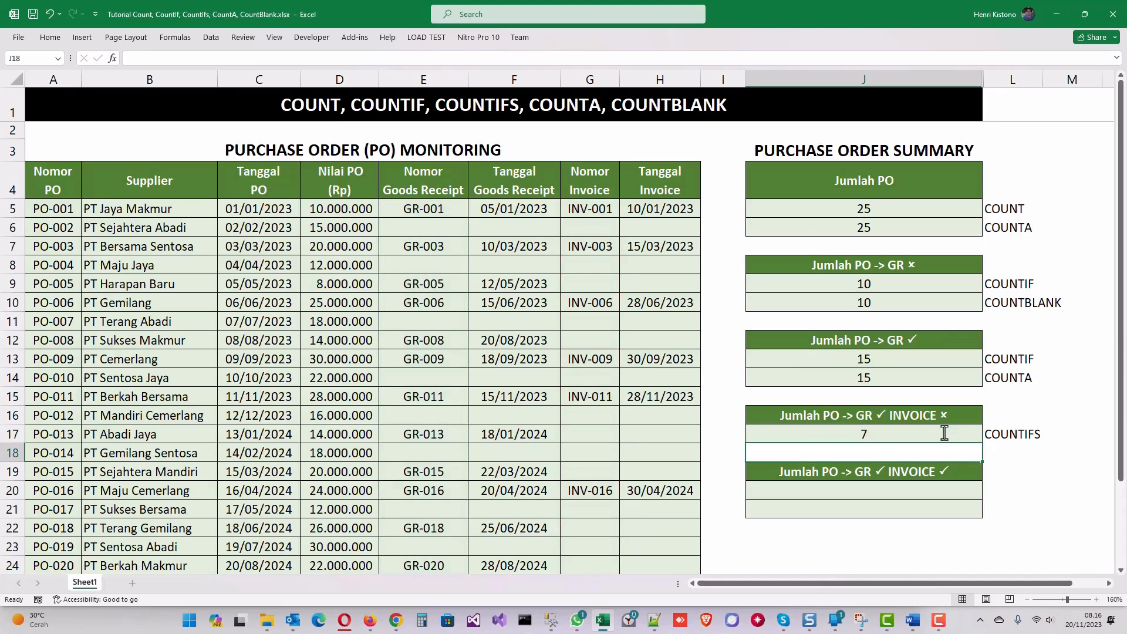
Reuse the J17 formula in J20 with the invoice criterion changed to match invoiced orders: =COUNTIFS(E5:E29;"GR*";G5:G29;"INV*").
click(881, 489)
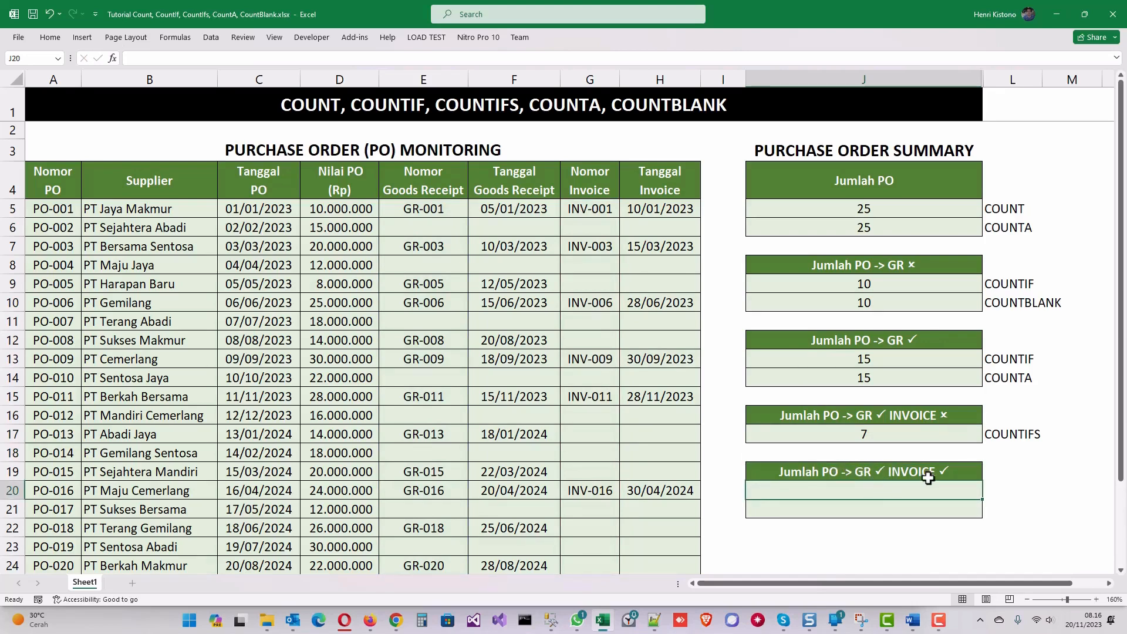
click(875, 434)
drag(260, 58, 129, 58)
key(ctrl+Return)
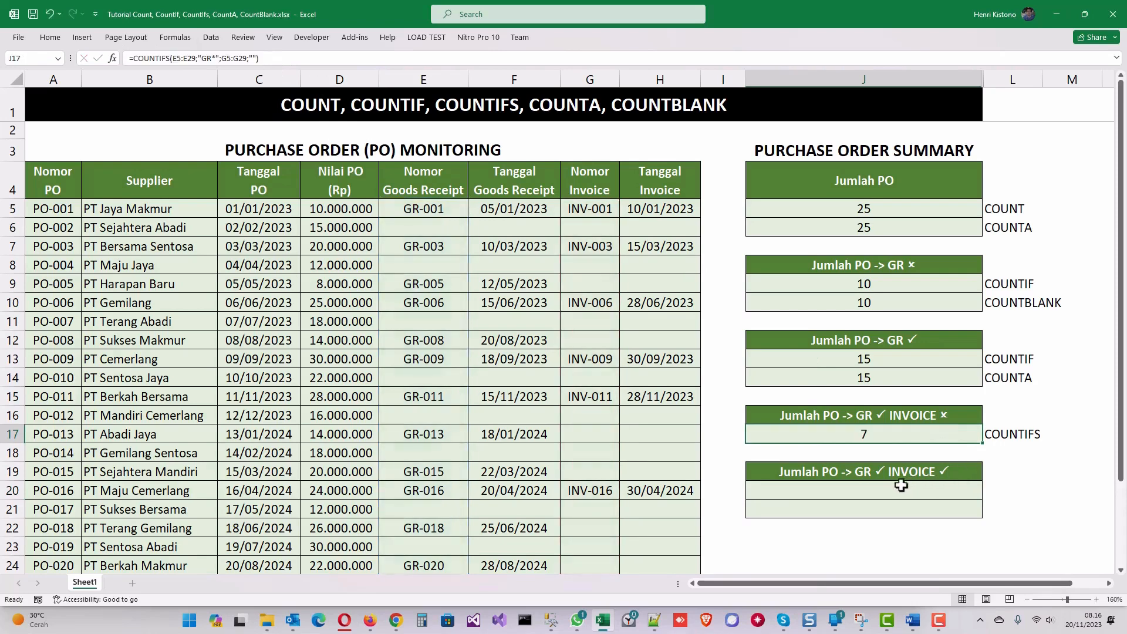
double_click(893, 488)
key(ctrl+v)
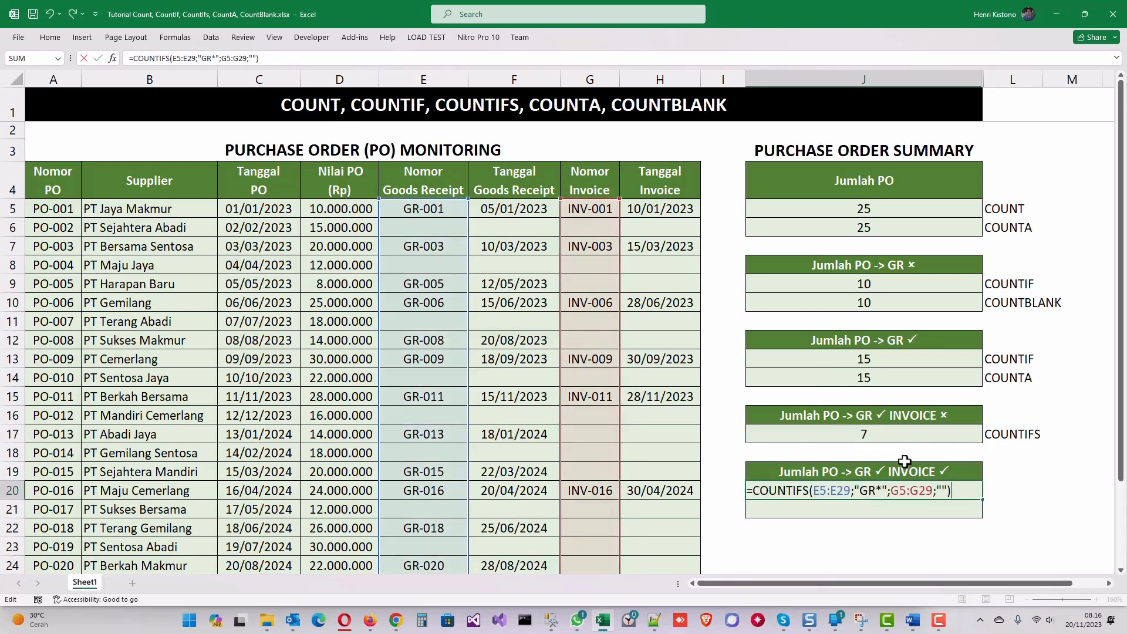
click(942, 490)
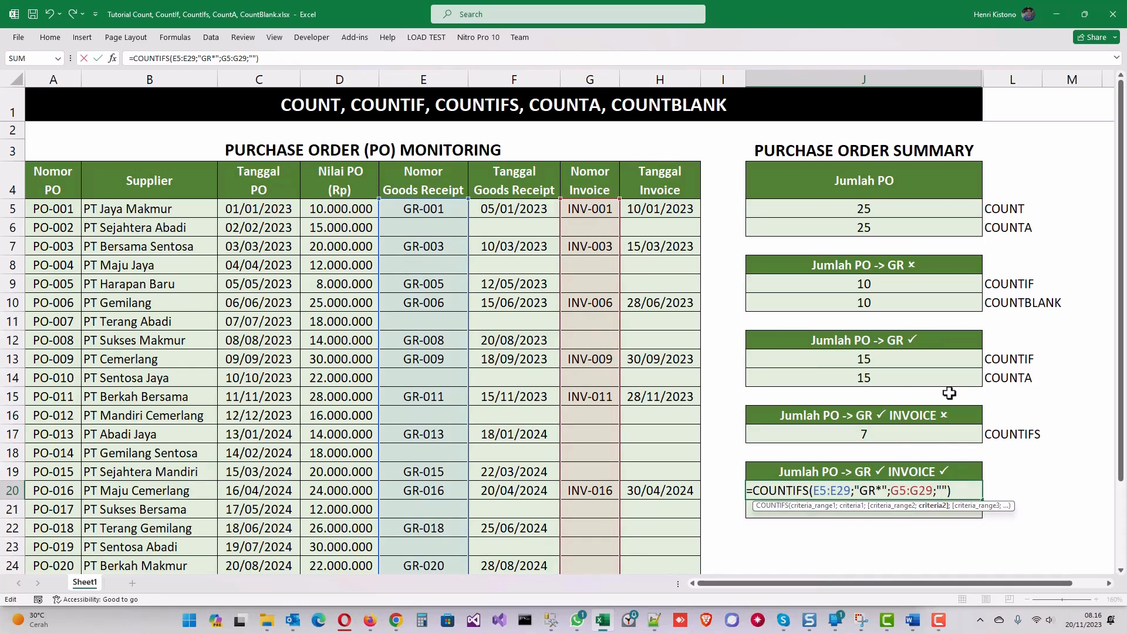
text(INV*)
key(Return)
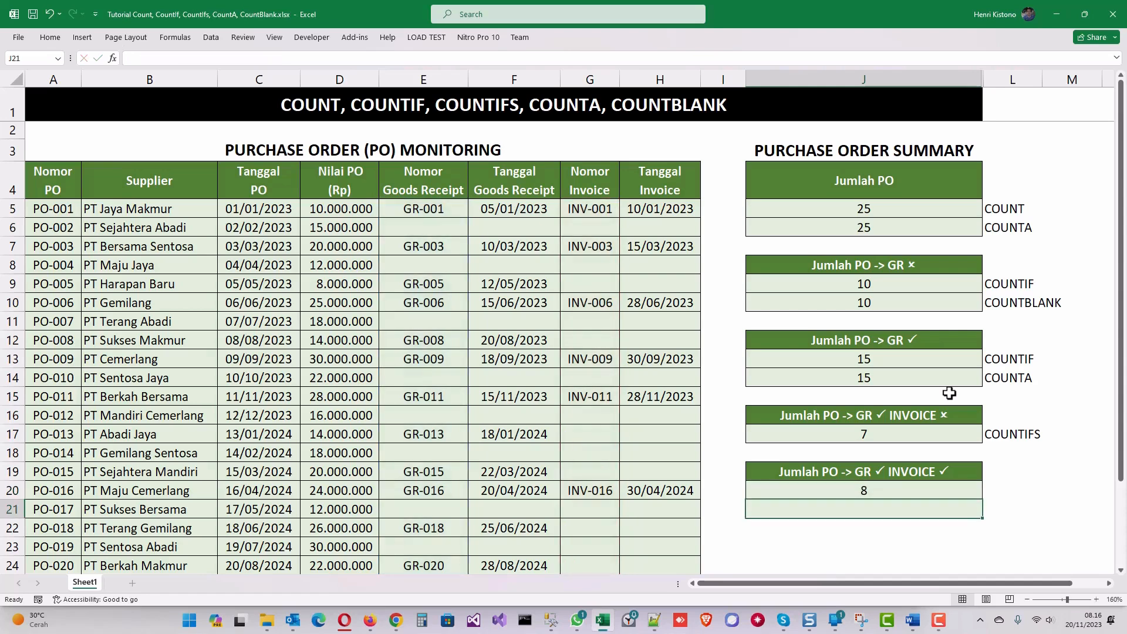
key(Up)
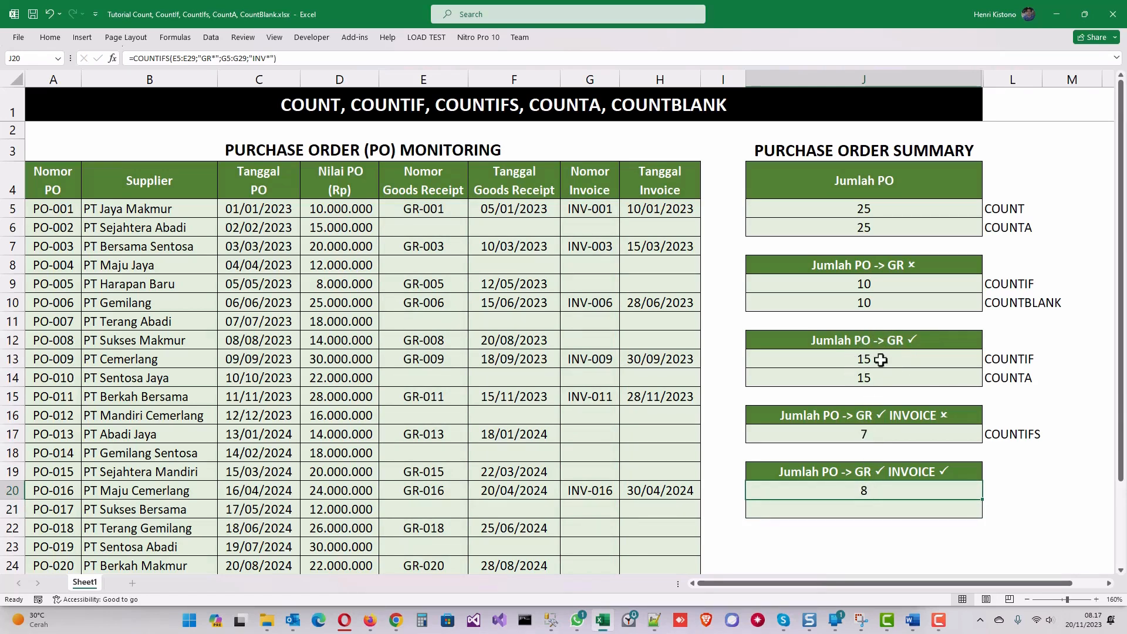
Label the two results for orders with goods receipt and invoice, entering COUNTIFS in L20 and COUNTA in L21.
click(1016, 485)
text(COUNTIFS)
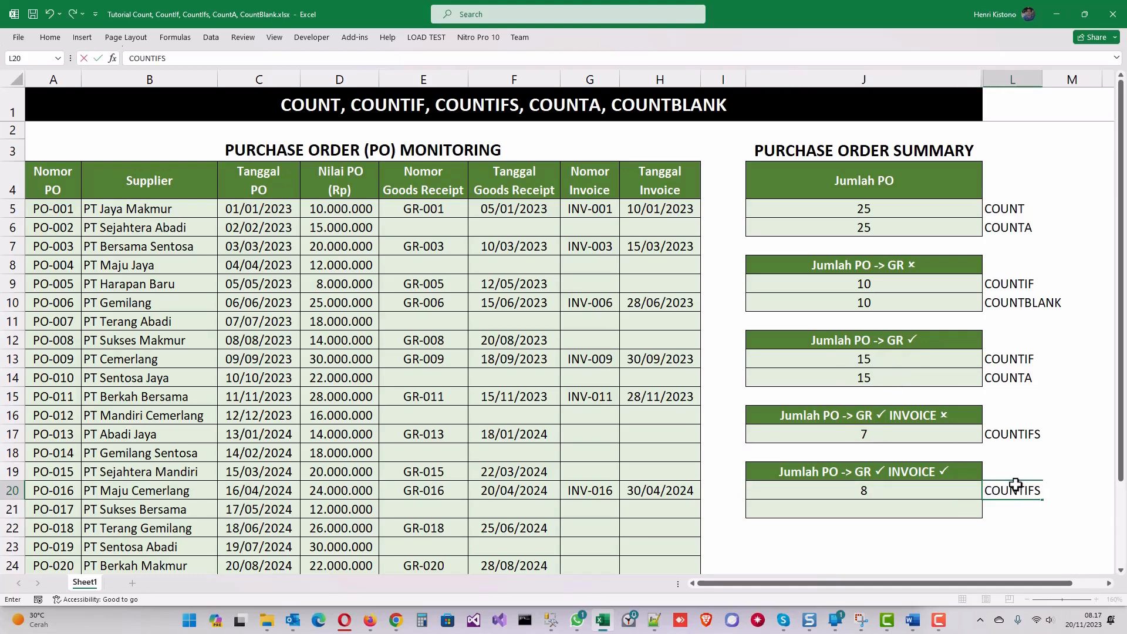
key(Return)
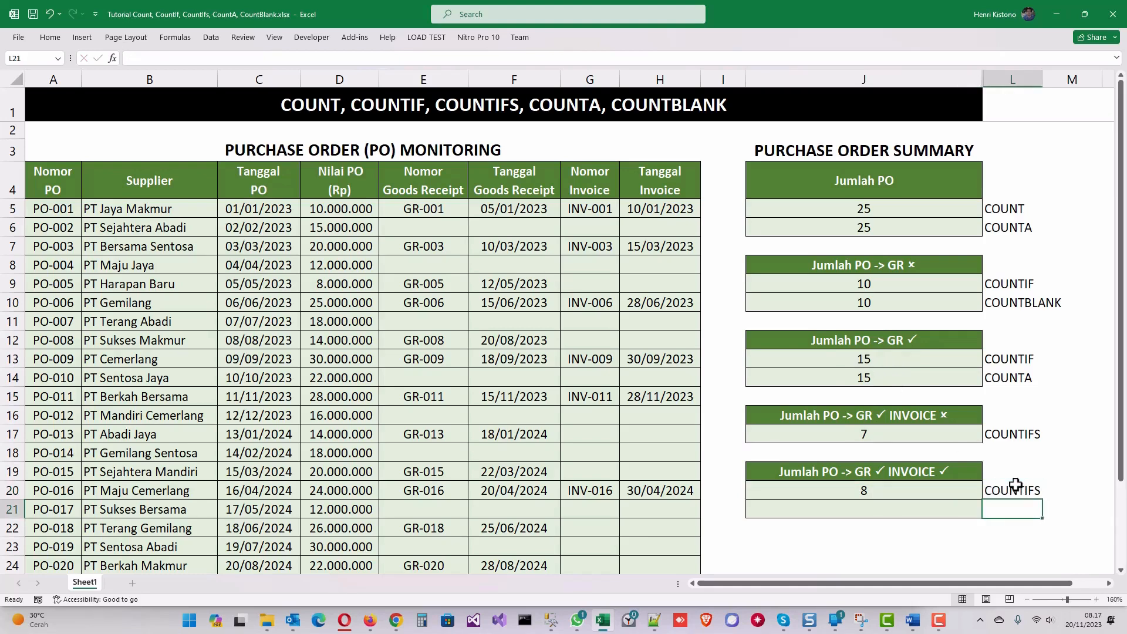
key(Left)
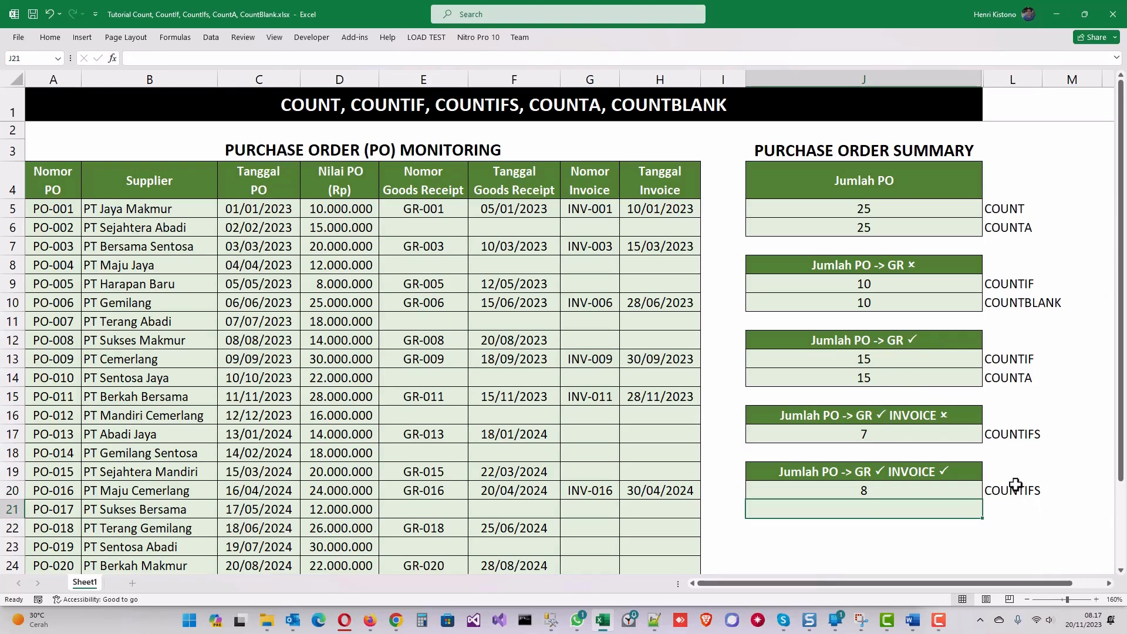
key(Right)
text(COUNTA)
key(Left)
Count the invoiced purchase orders in J21 using a COUNTA formula over the invoice numbers in G5:G29.
click(660, 208)
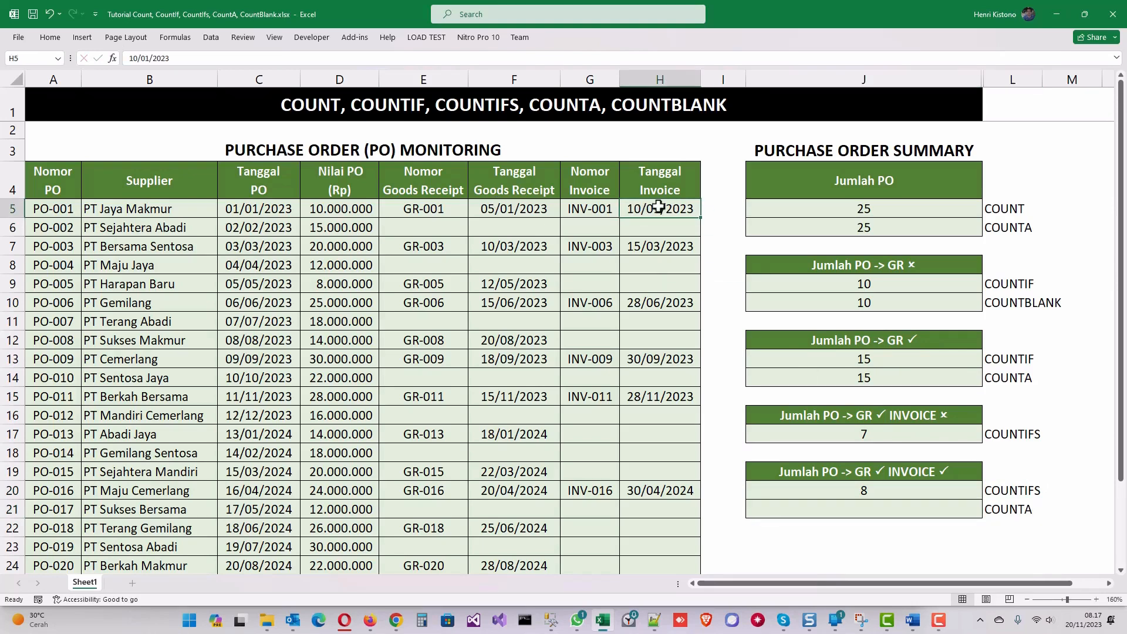
click(603, 209)
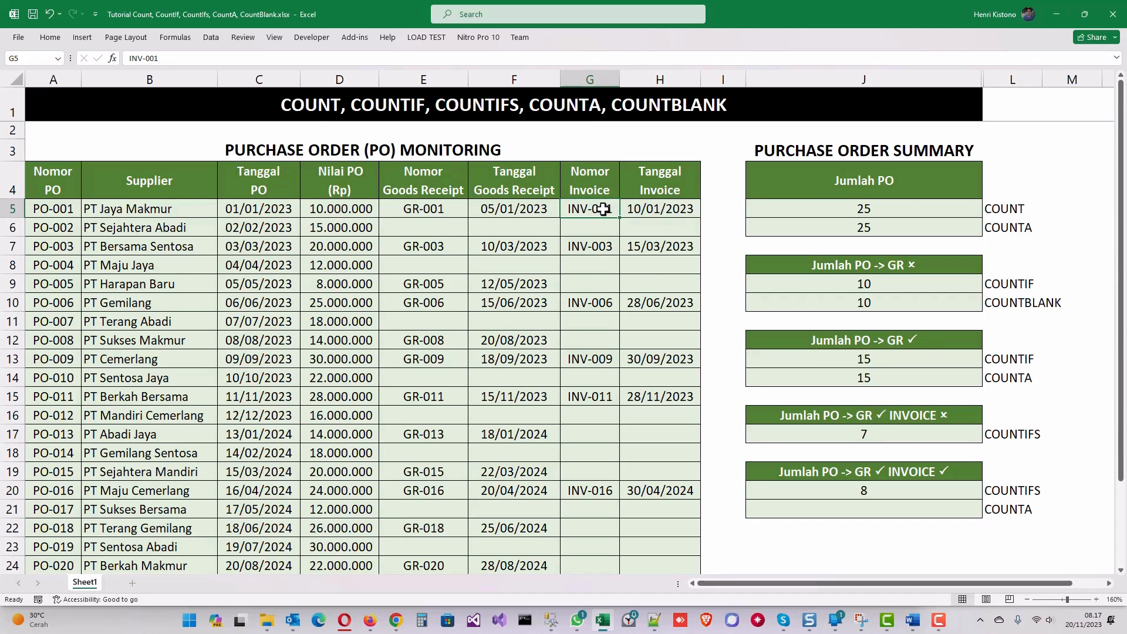
click(930, 496)
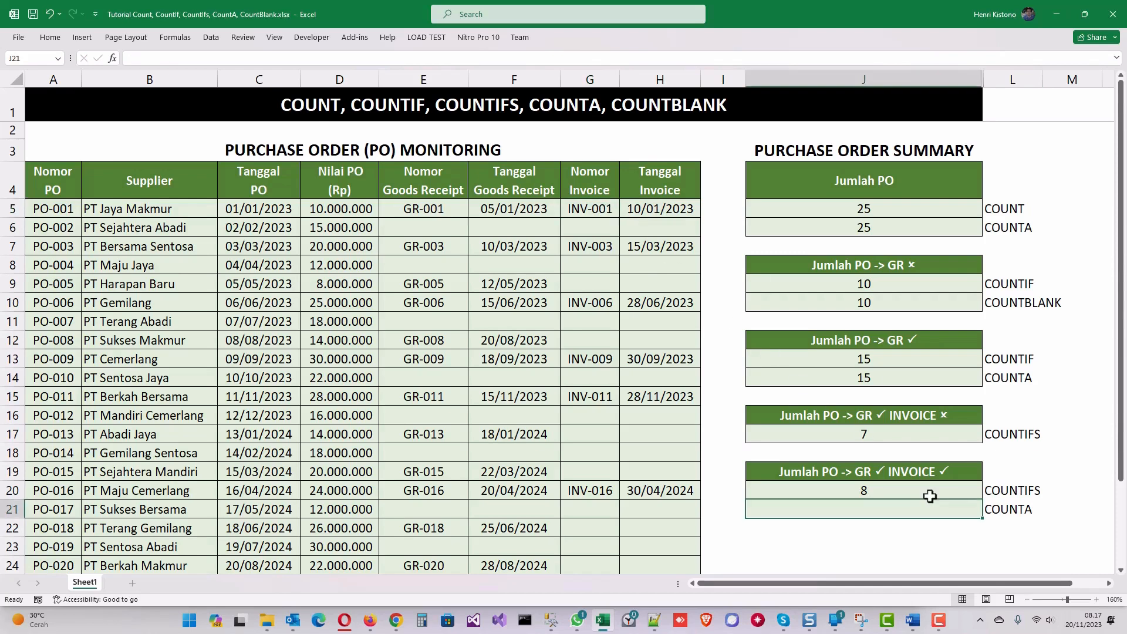
text(=coutna)
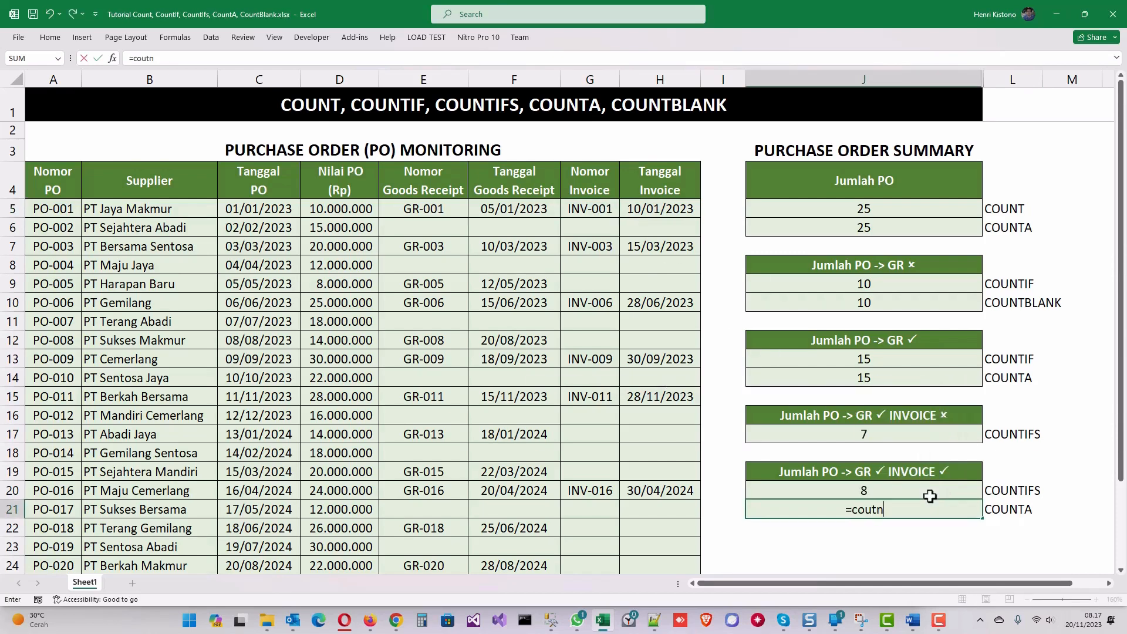
key(BackSpace)
key(BackSpace)
key(BackSpace)
text(nta()
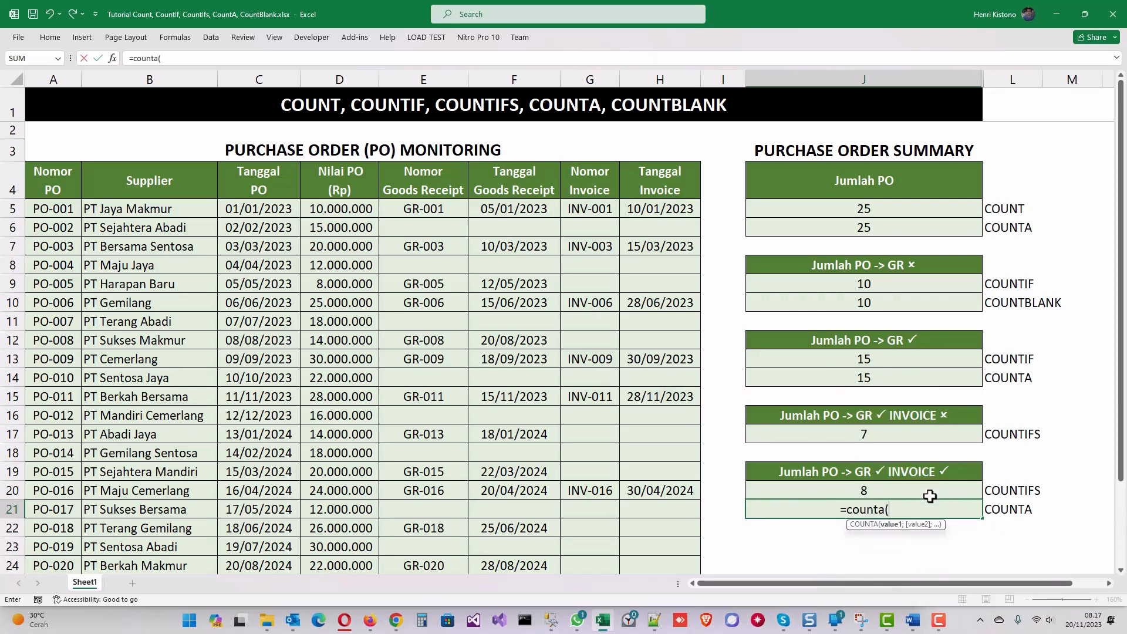
drag(593, 205, 607, 412)
scroll(606, 413, up, 3)
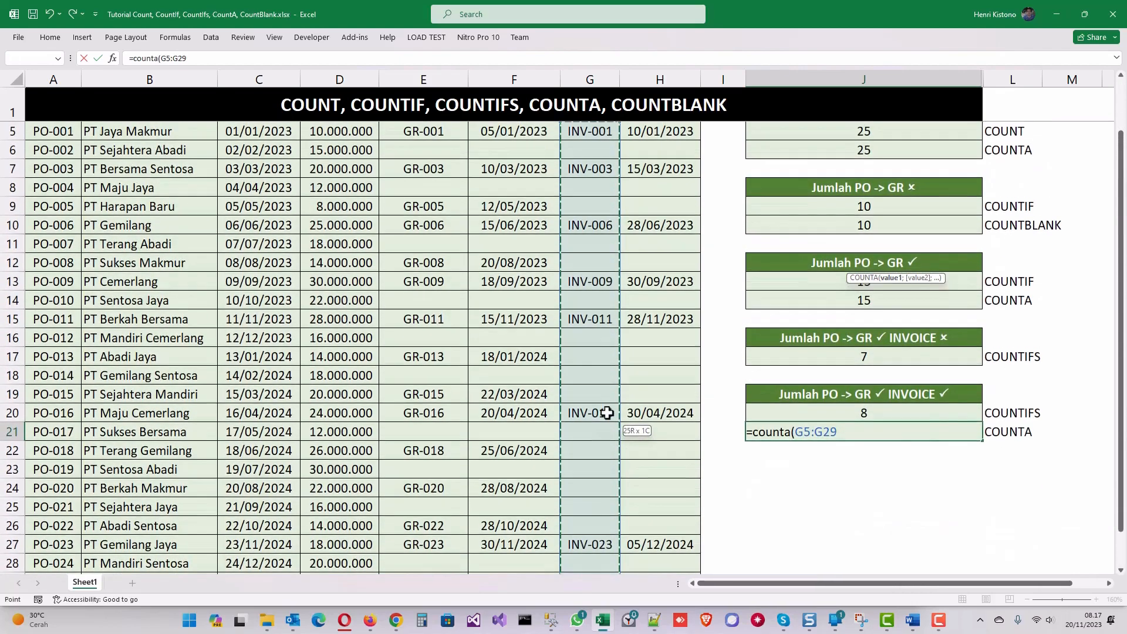
text())
key(Return)
key(Right)
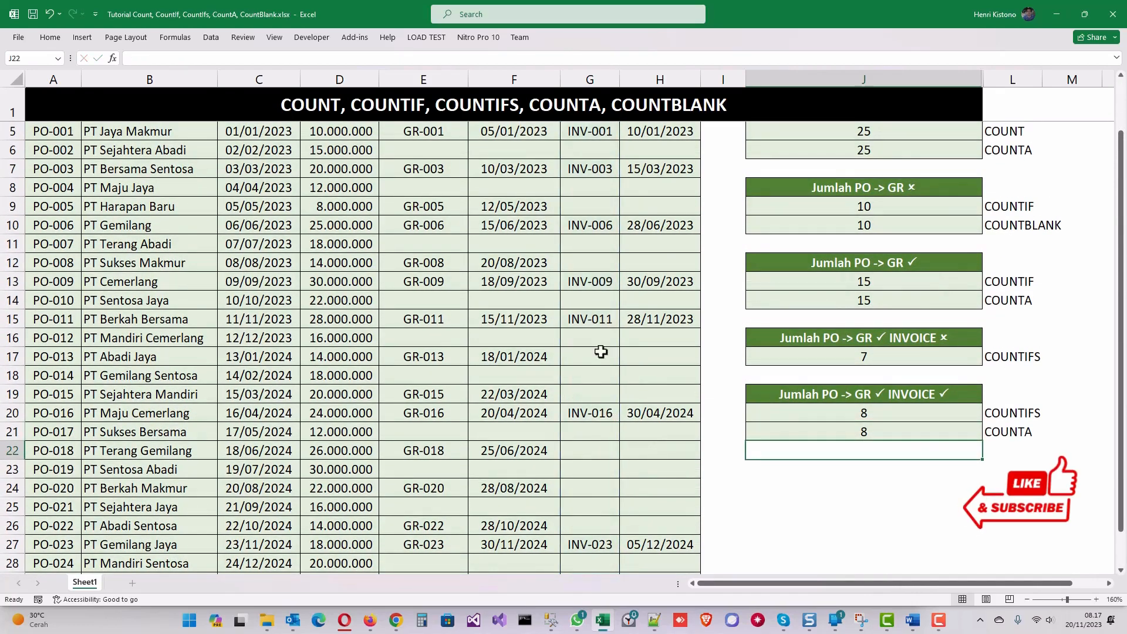
scroll(593, 282, up, 1)
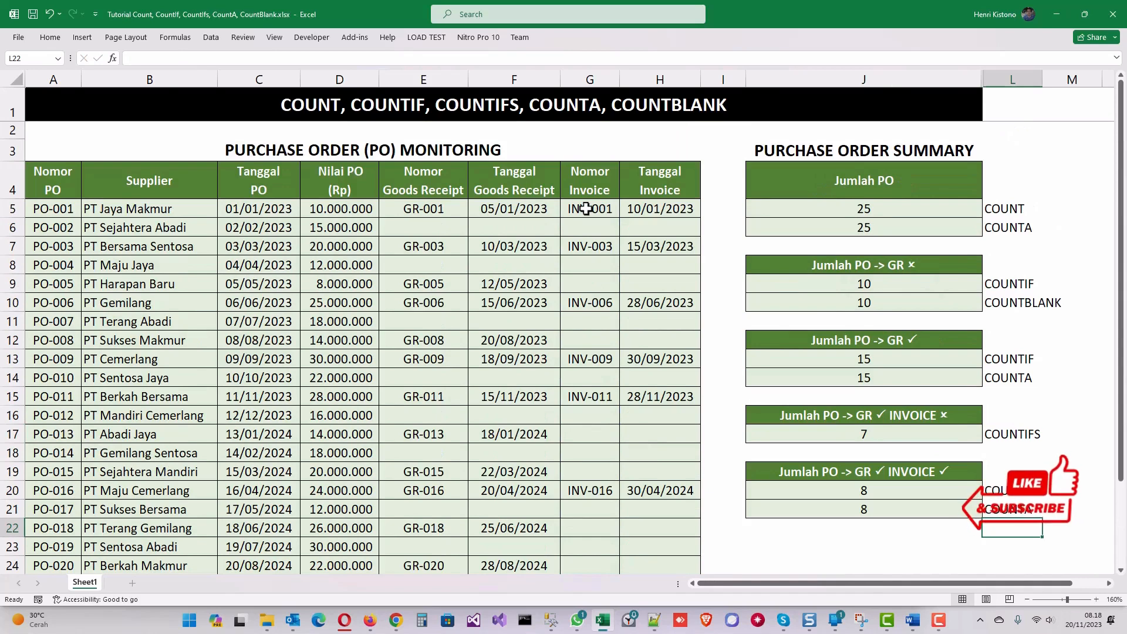